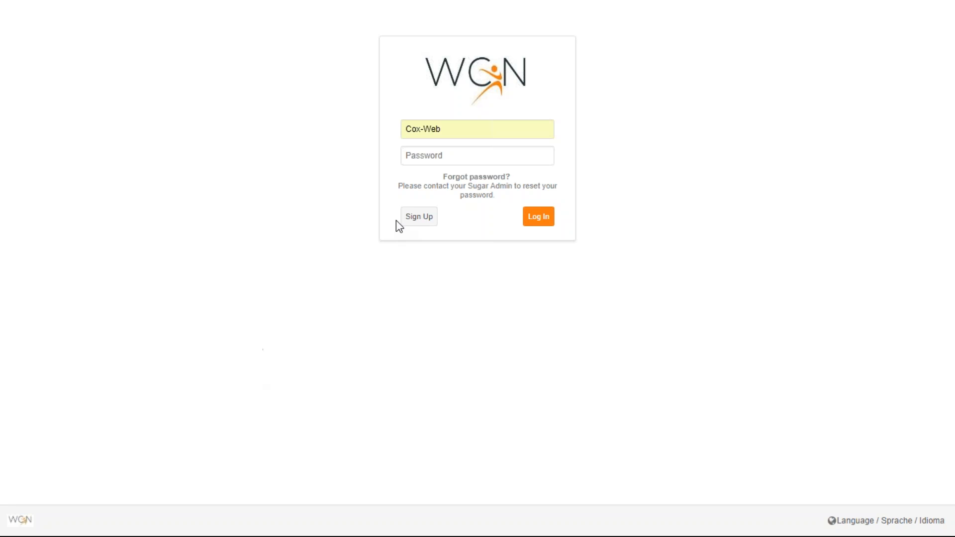
- Enter the account password for the prefilled username and log in to the support portal
left_click(442, 154)
type("********")
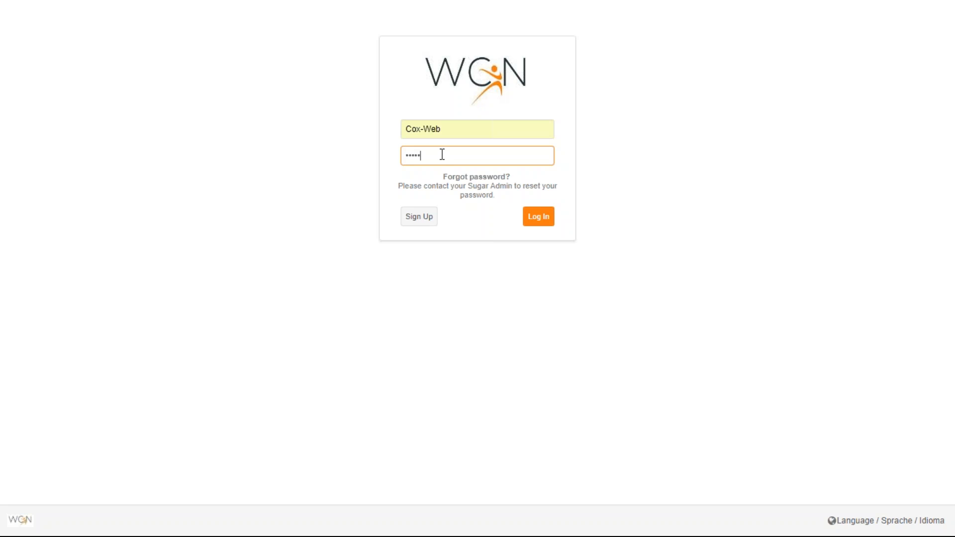
key("BackSpace")
key("BackSpace")
key("BackSpace")
key("BackSpace")
key("BackSpace")
key("BackSpace")
key("BackSpace")
type("********")
left_click(533, 223)
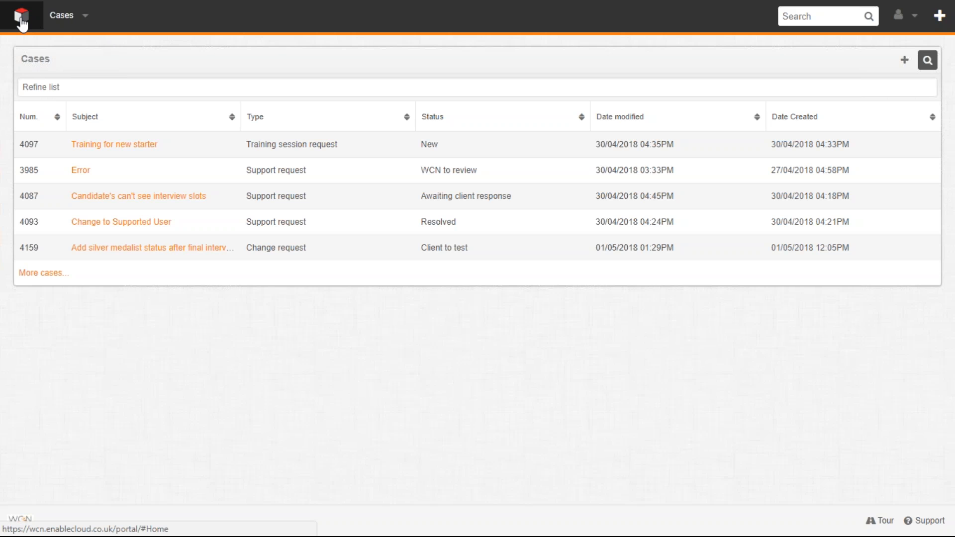
- Check the available case actions and search the portal for case number 9218
left_click(87, 16)
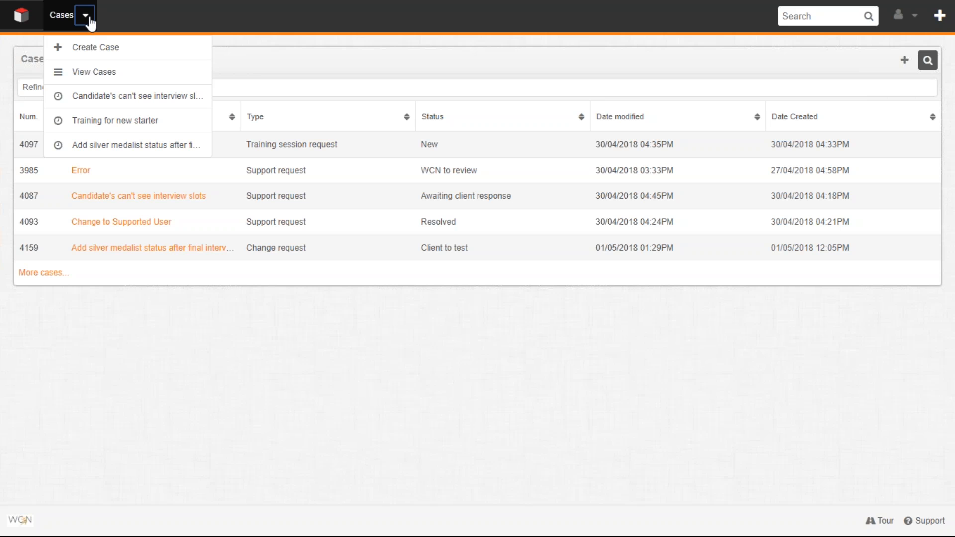
left_click(405, 1)
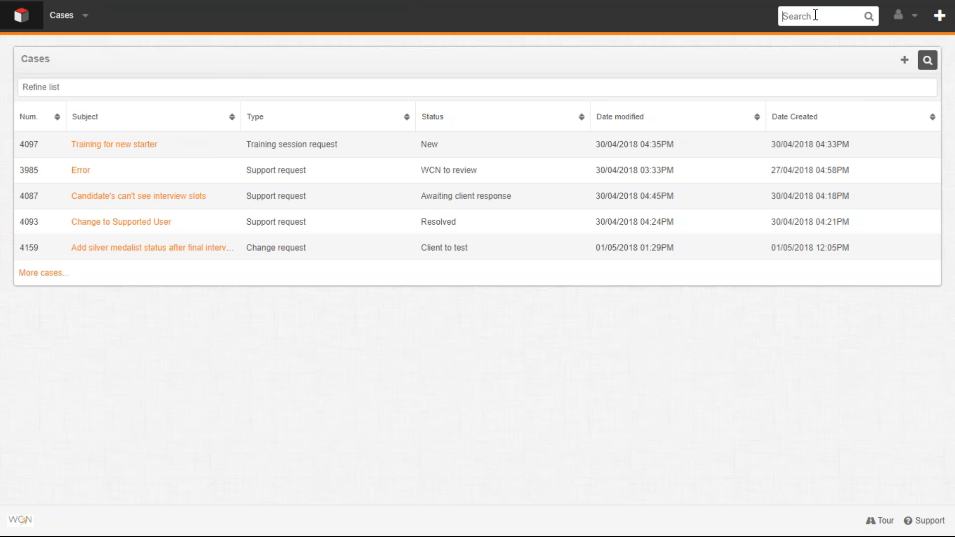
type("92")
type("18")
key("Return")
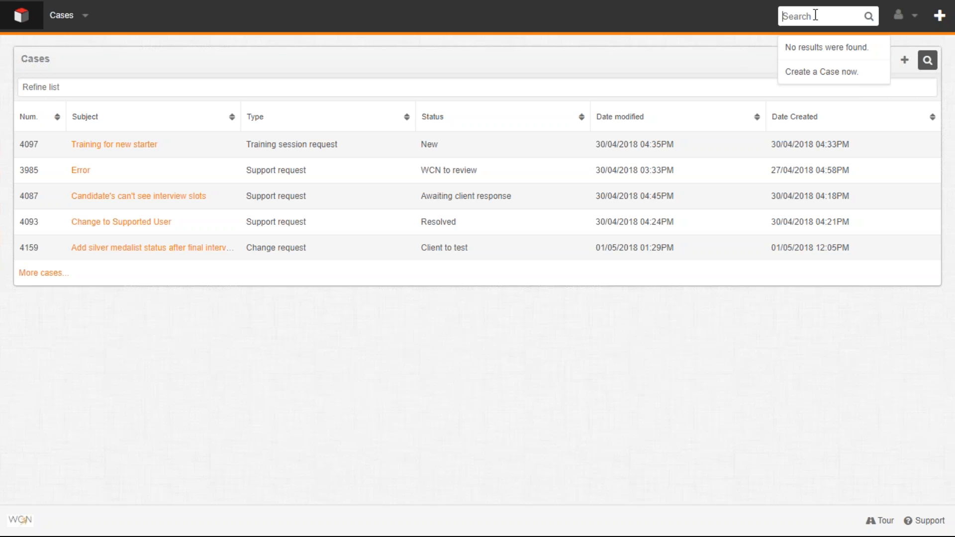
- Search the portal for the keyword "interview" and clear the search
type("interview")
key("BackSpace")
key("BackSpace")
key("BackSpace")
key("BackSpace")
key("BackSpace")
key("BackSpace")
key("BackSpace")
key("BackSpace")
key("BackSpace")
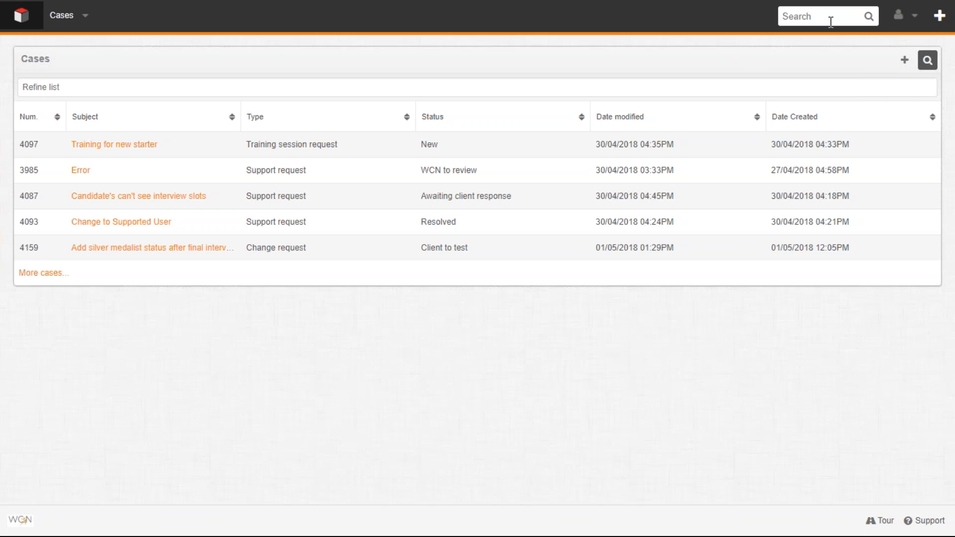
- Search the portal with the wildcard term "%interview", review the suggested cases and clear the search
type("%interview")
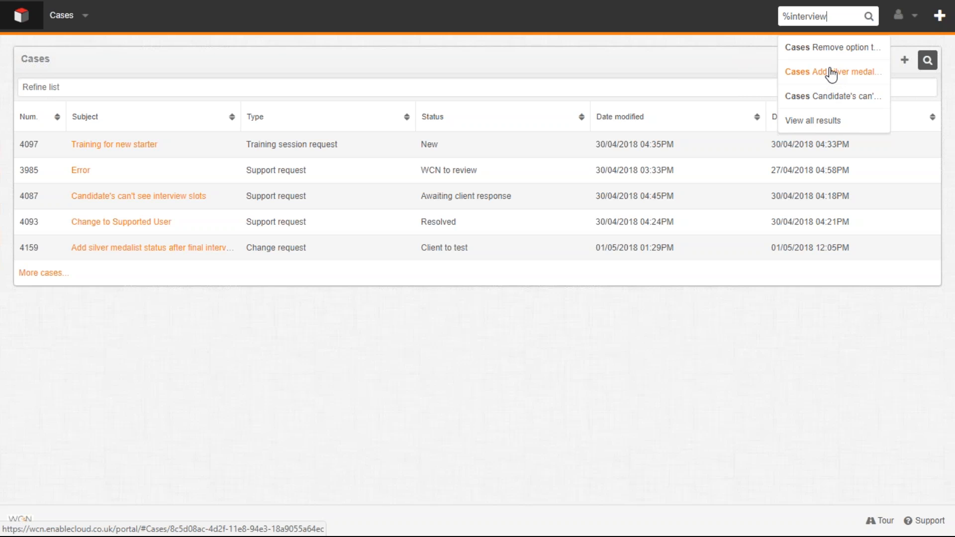
key("BackSpace")
key("BackSpace")
key("BackSpace")
key("BackSpace")
key("BackSpace")
key("BackSpace")
key("BackSpace")
key("BackSpace")
key("BackSpace")
key("BackSpace")
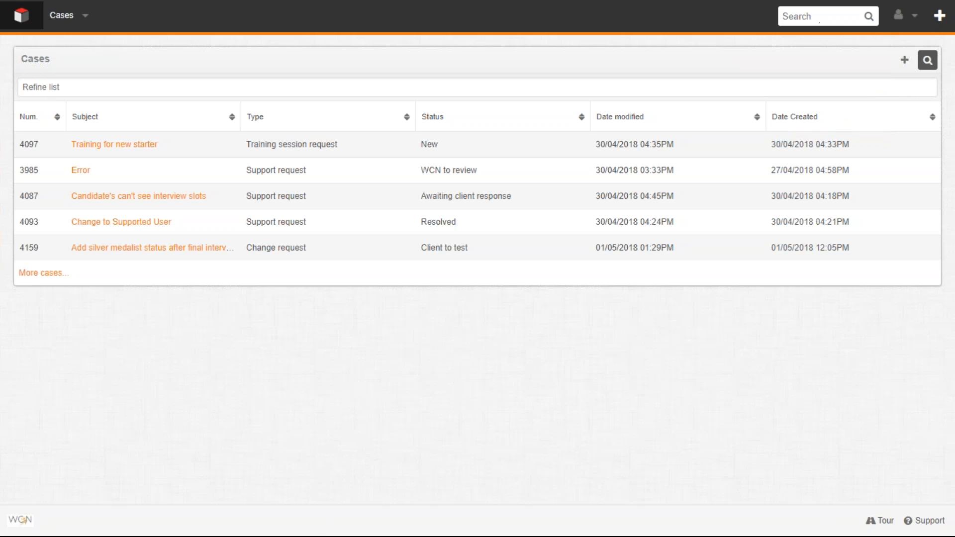
- Open the user profile, view the password change fields and cancel editing
left_click(916, 20)
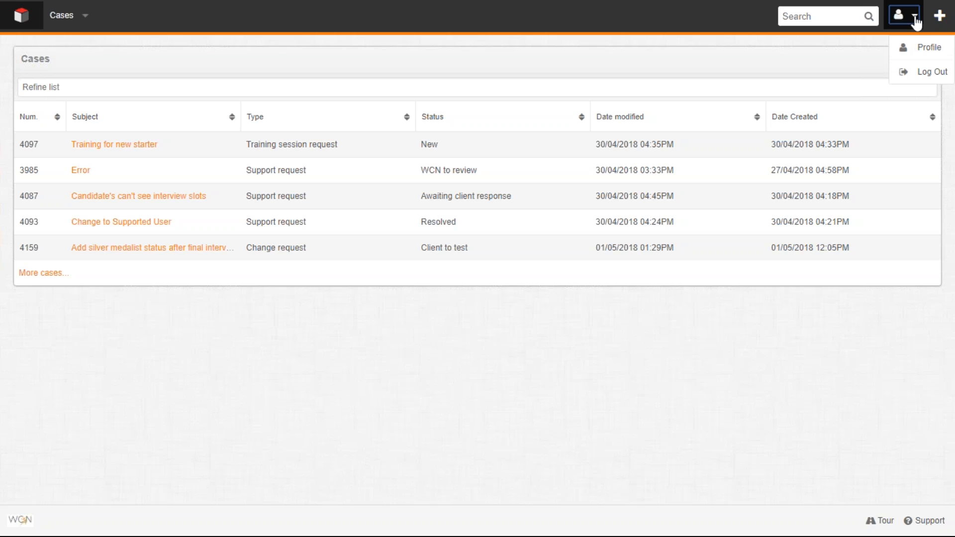
left_click(919, 50)
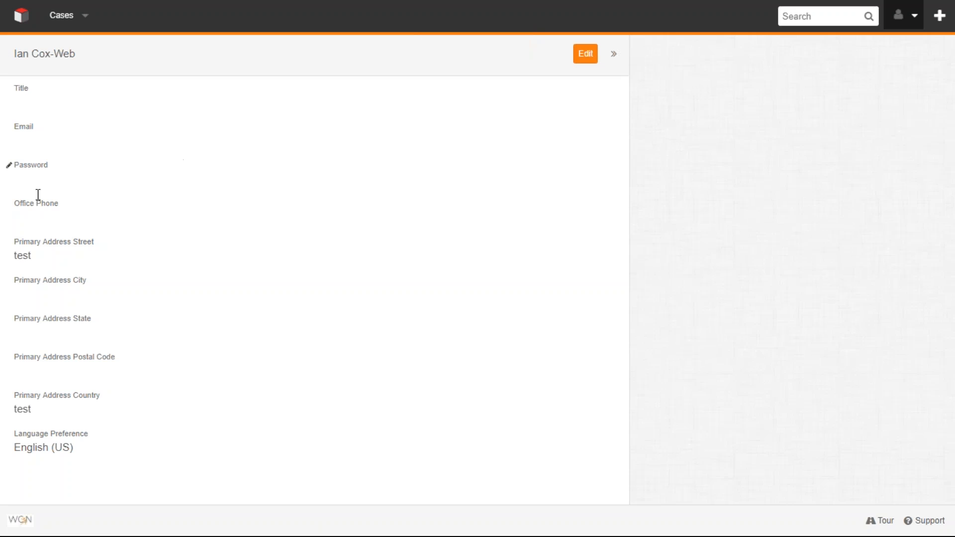
left_click(34, 169)
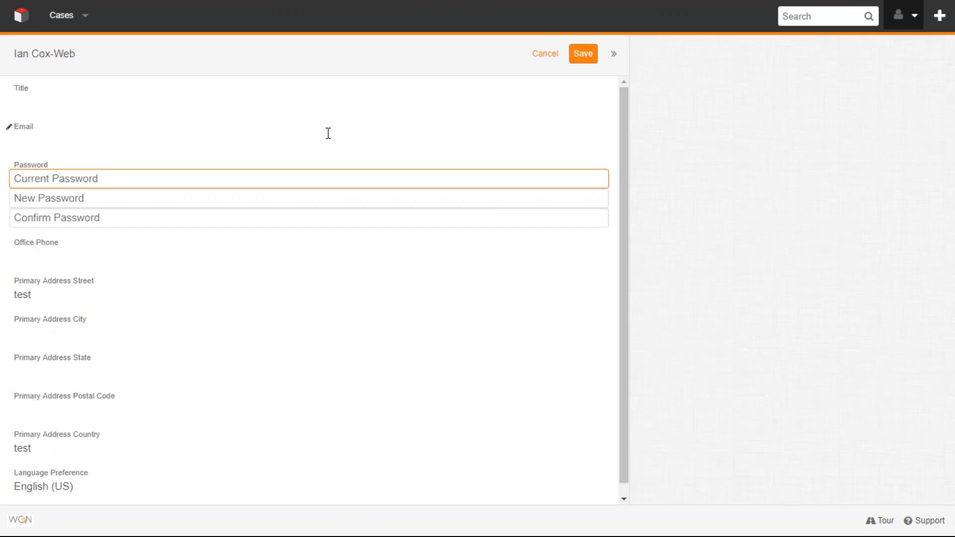
left_click(546, 53)
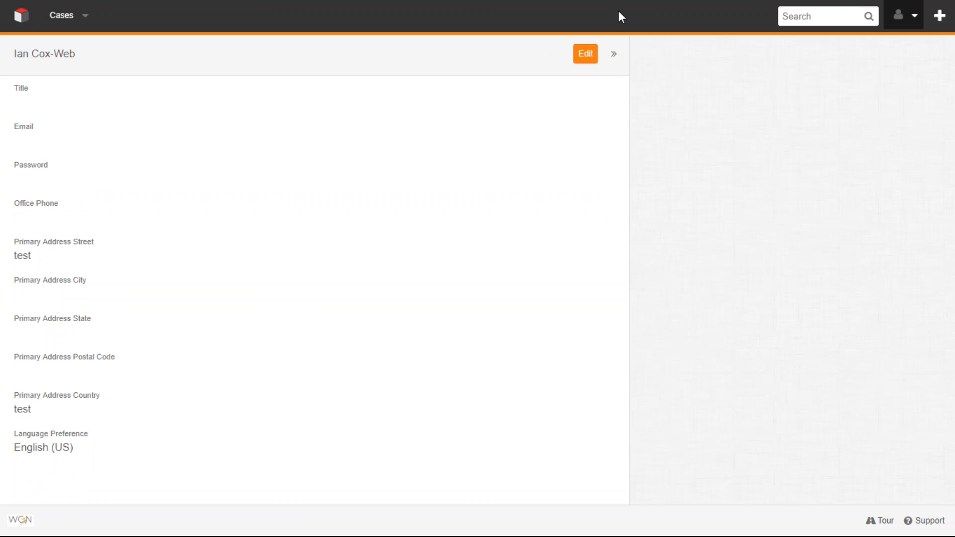
- Start a new case and look over its required Subject, Type and Details fields
left_click(940, 17)
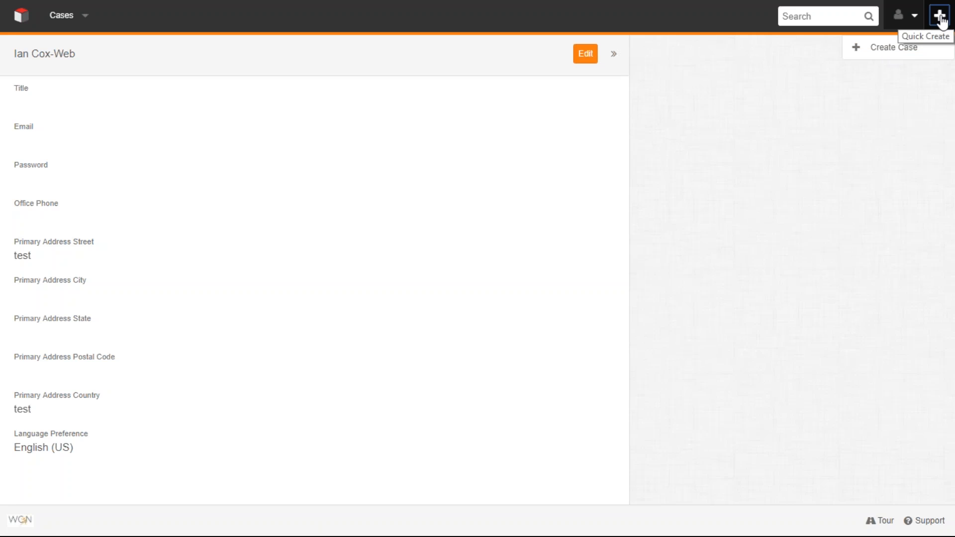
left_click(894, 48)
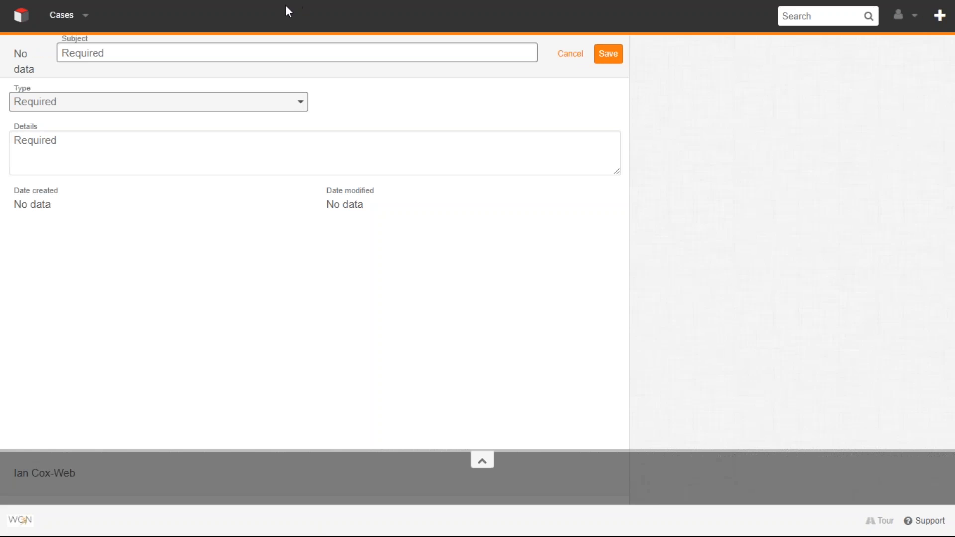
left_click(88, 56)
left_click(40, 106)
left_click(40, 107)
left_click(41, 154)
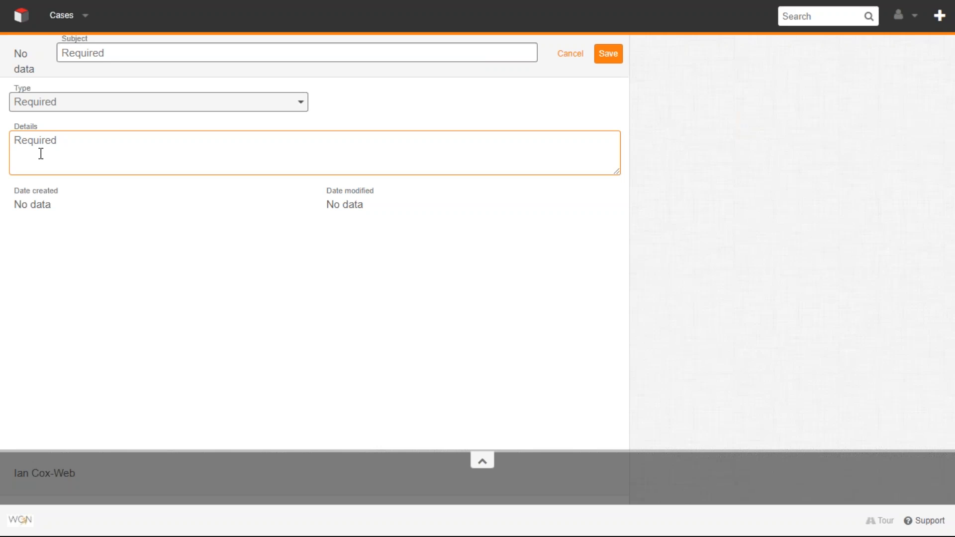
left_click(100, 53)
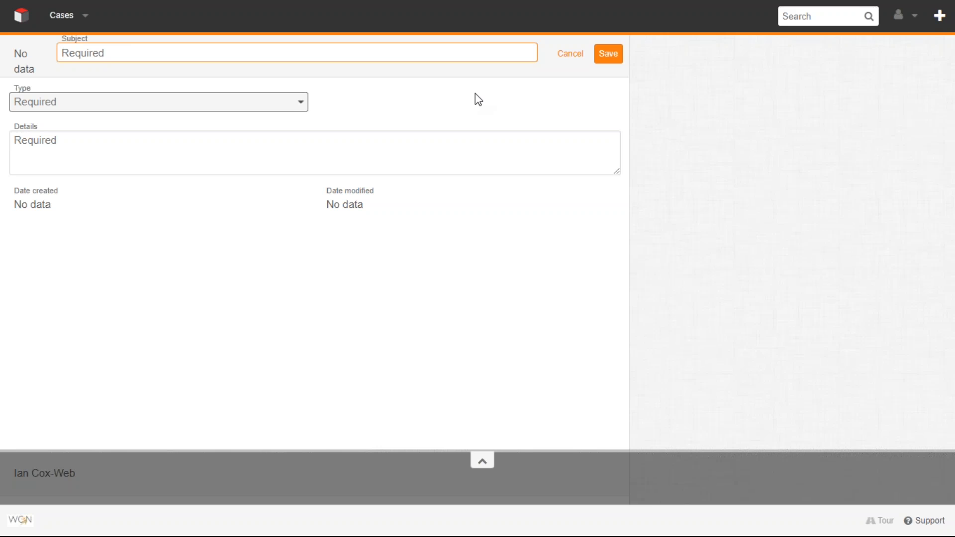
left_click(790, 17)
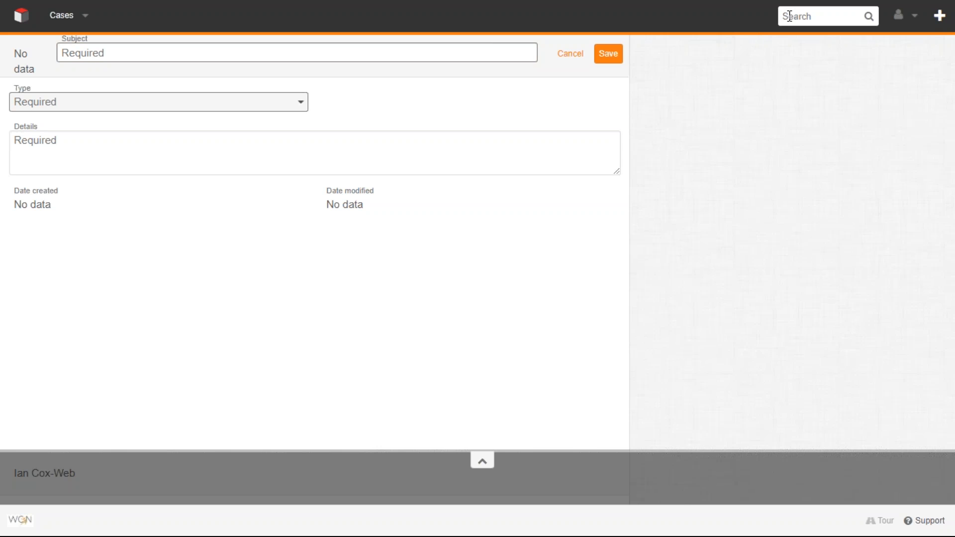
left_click(108, 52)
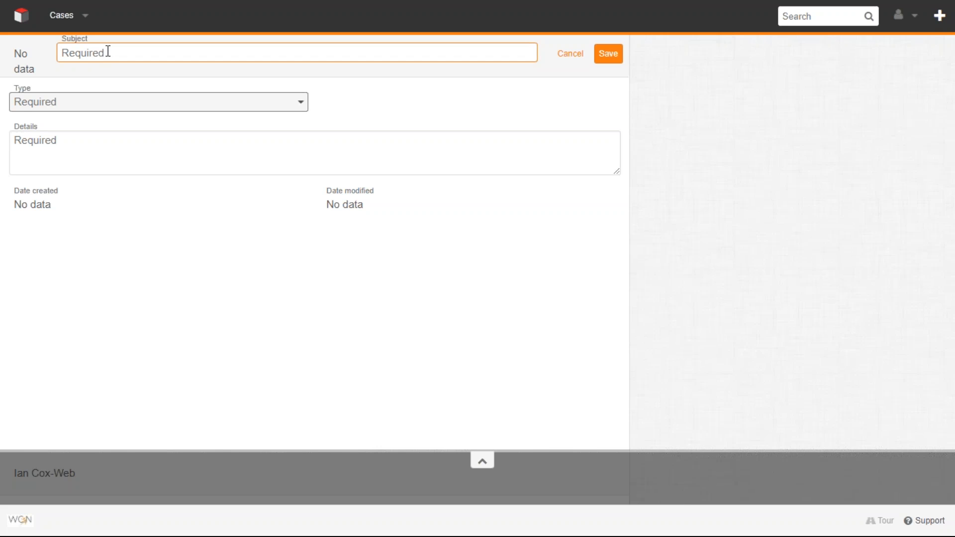
left_click_drag(14, 89, 31, 89)
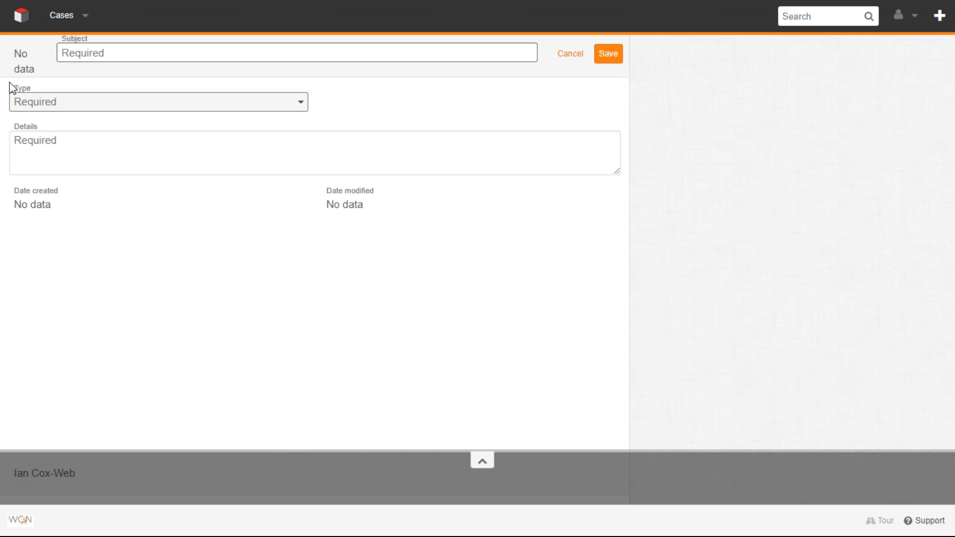
- Try Support request and Change request as the case type, and examine the Reason for change field
left_click(30, 99)
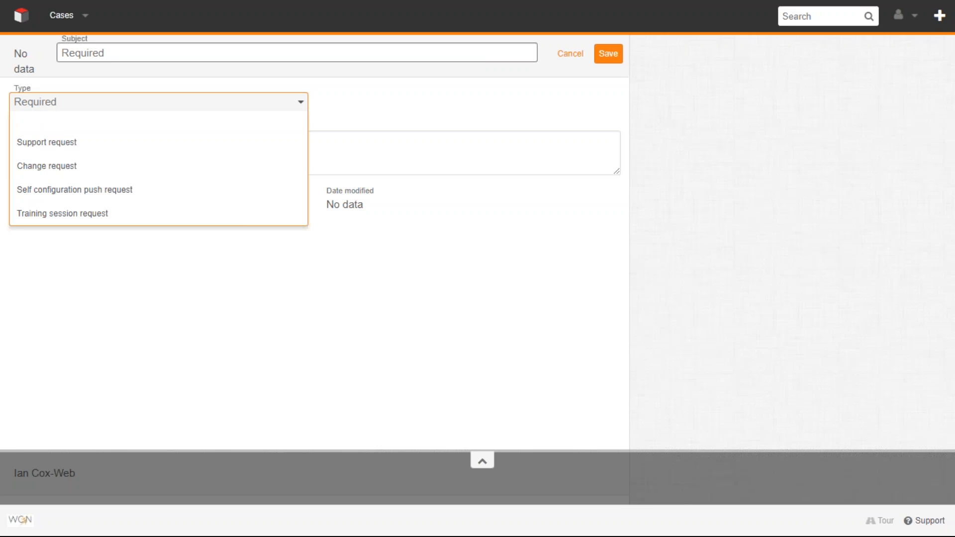
left_click(58, 147)
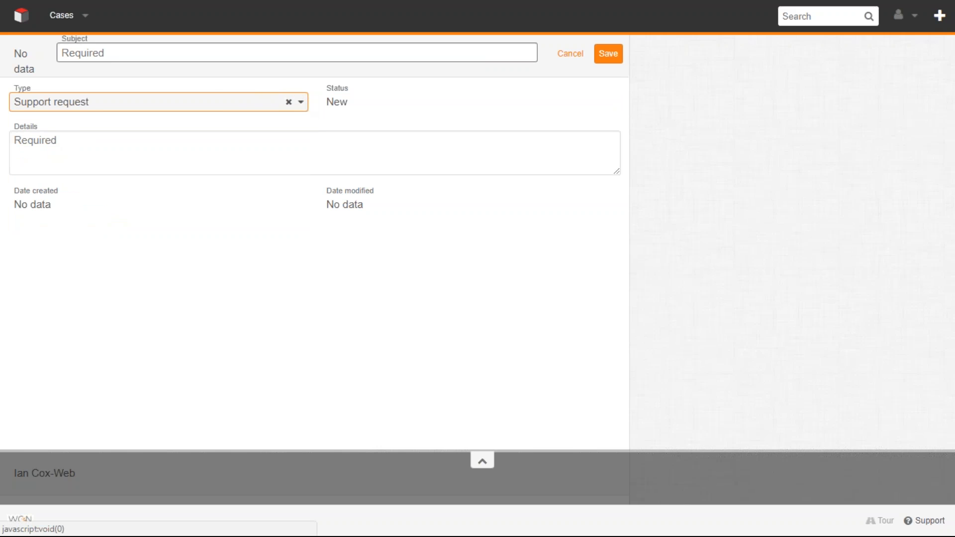
left_click(301, 102)
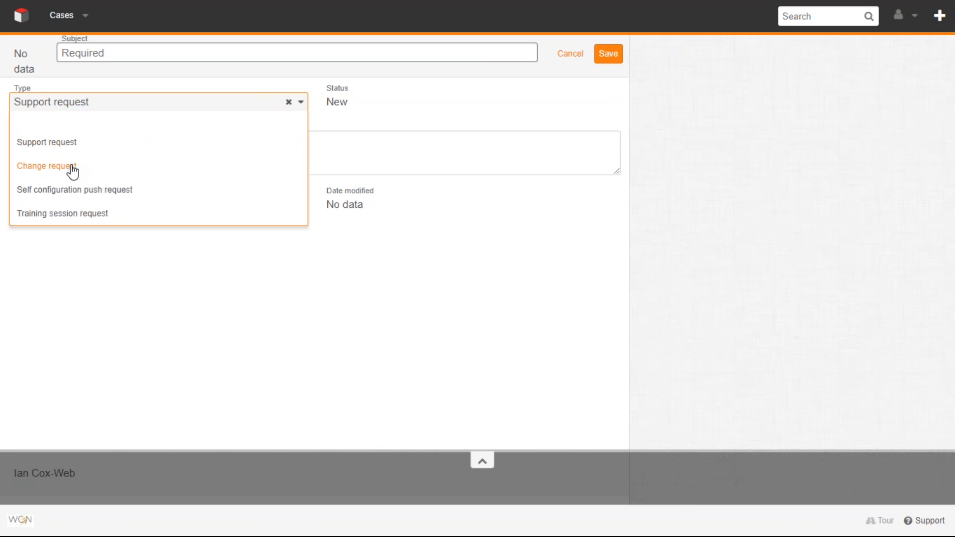
left_click(73, 169)
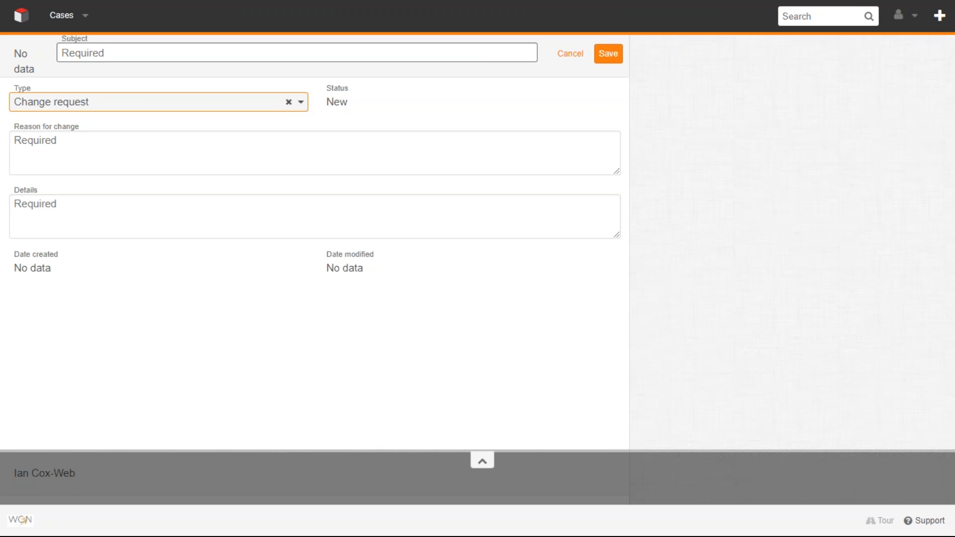
left_click(70, 151)
left_click_drag(14, 131, 79, 130)
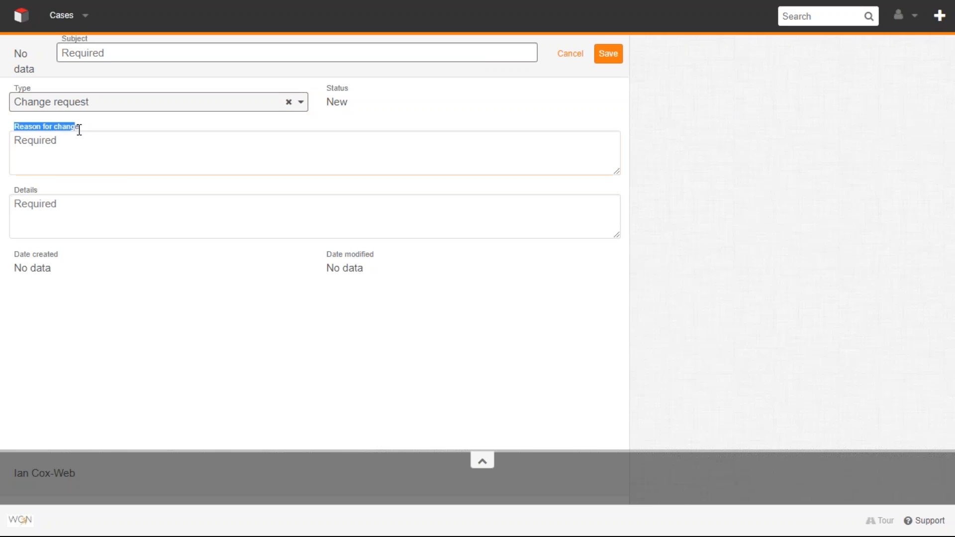
left_click(58, 144)
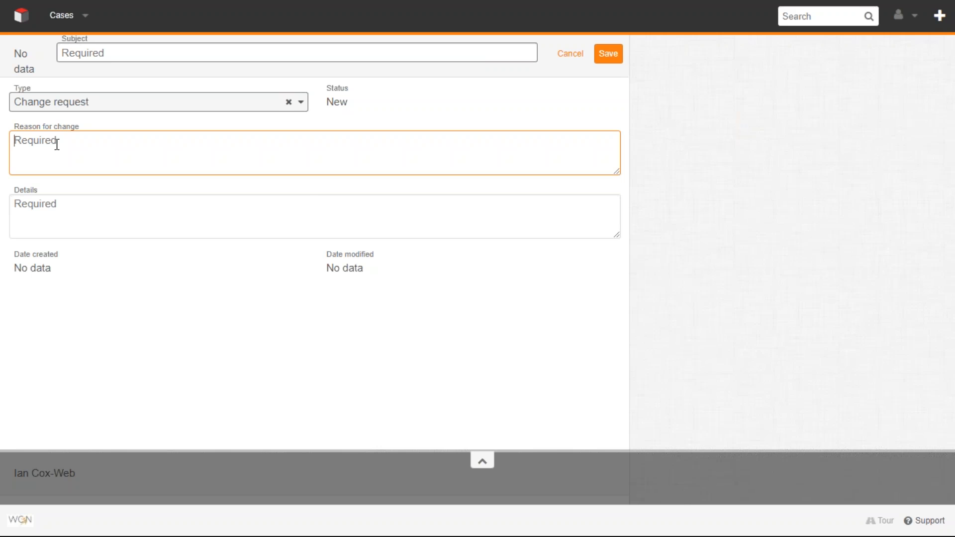
- Try Self configuration push request and Training session request as the case type to compare their required fields
left_click(301, 102)
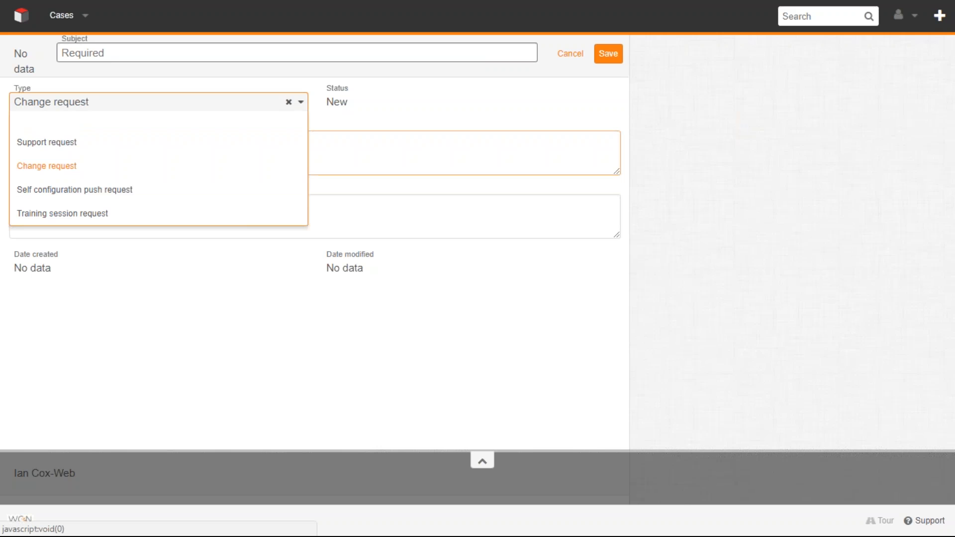
left_click(132, 188)
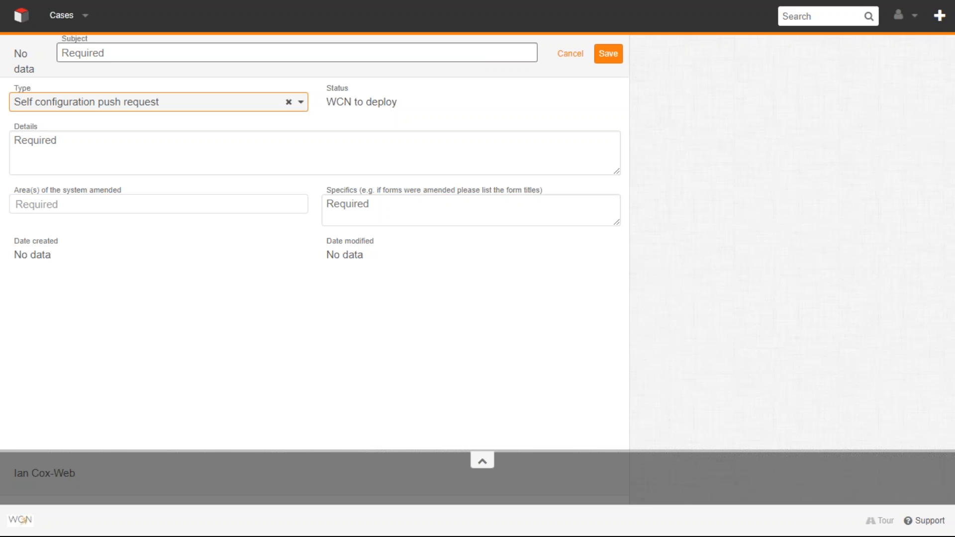
left_click(300, 103)
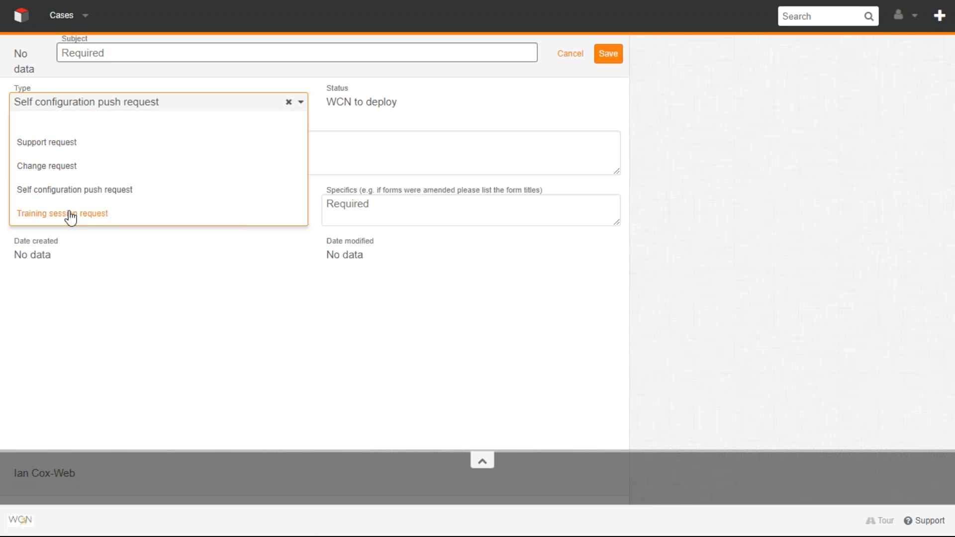
left_click(71, 215)
left_click(122, 165)
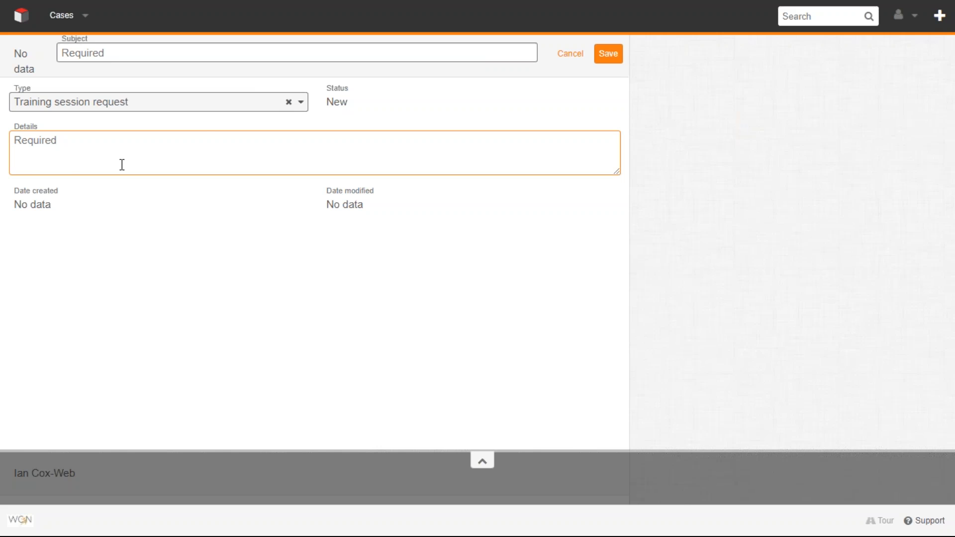
- Set the new case's type to Support request
left_click(301, 104)
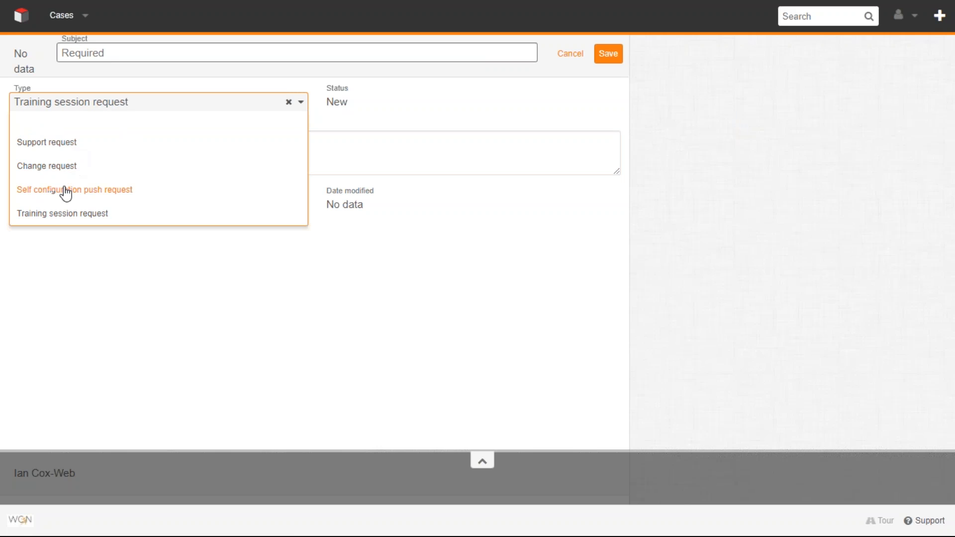
left_click(75, 149)
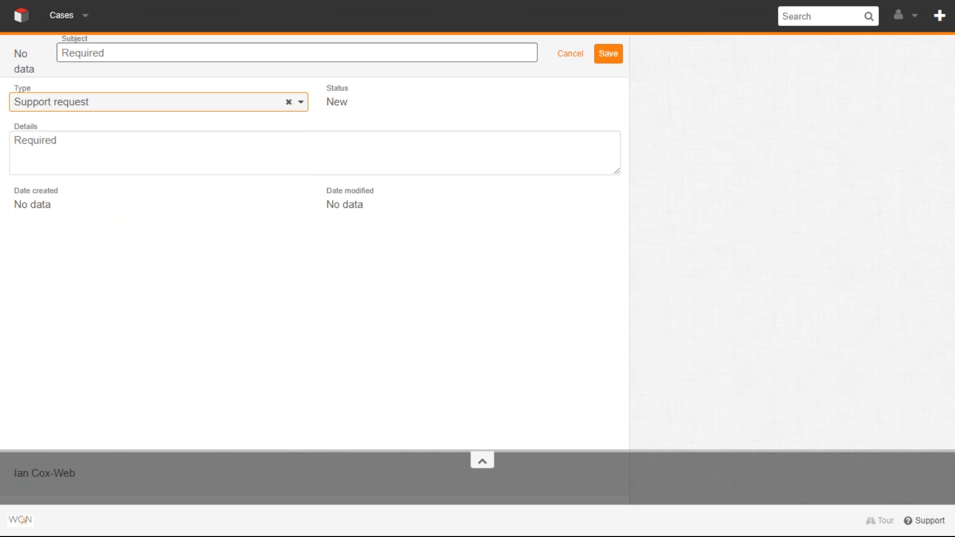
- Try "advice required" and "Error with system" as draft case subjects, clearing each one
left_click(100, 56)
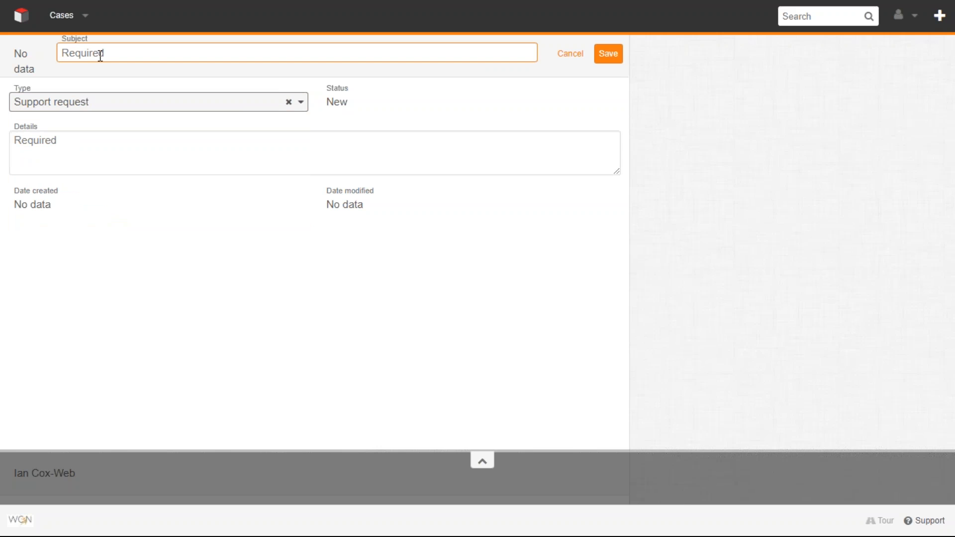
type("Unable to publish vacancies")
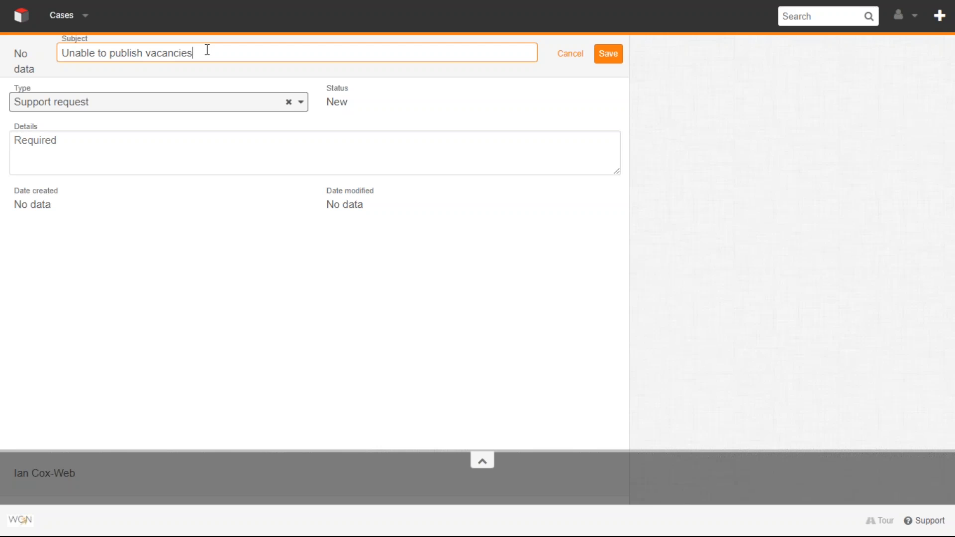
left_click(85, 106)
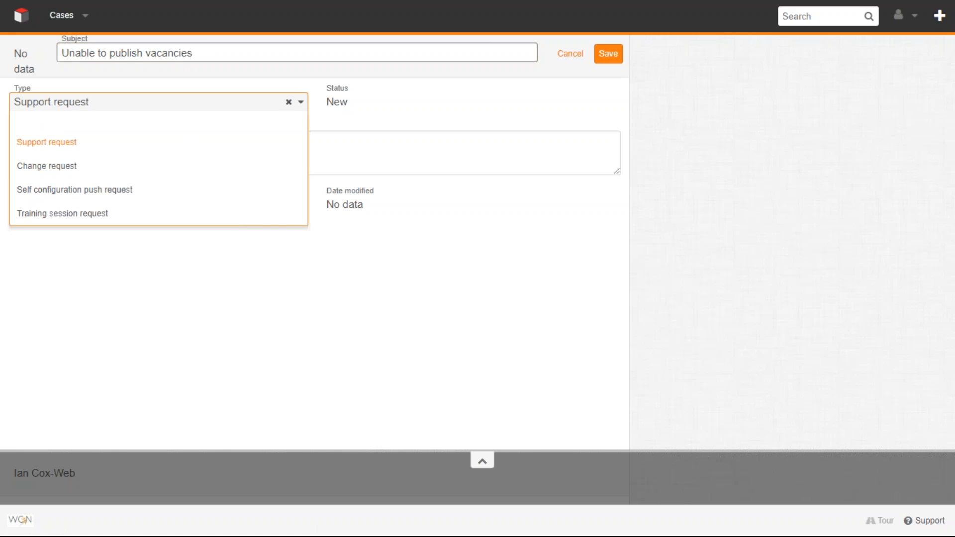
left_click(64, 142)
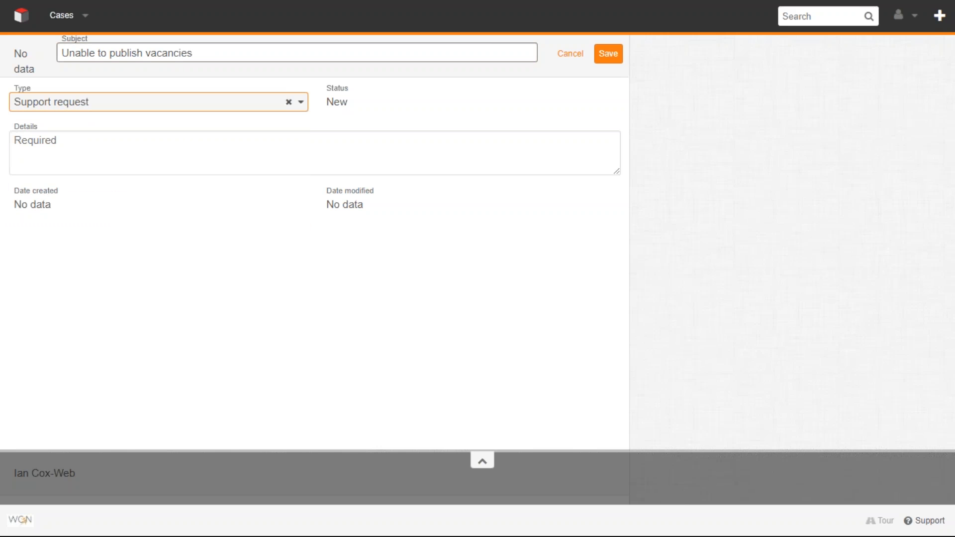
- Begin the case details with the greeting "Hello," and a separate paragraph reading "I am unable to publish any vacancies."
left_click(59, 143)
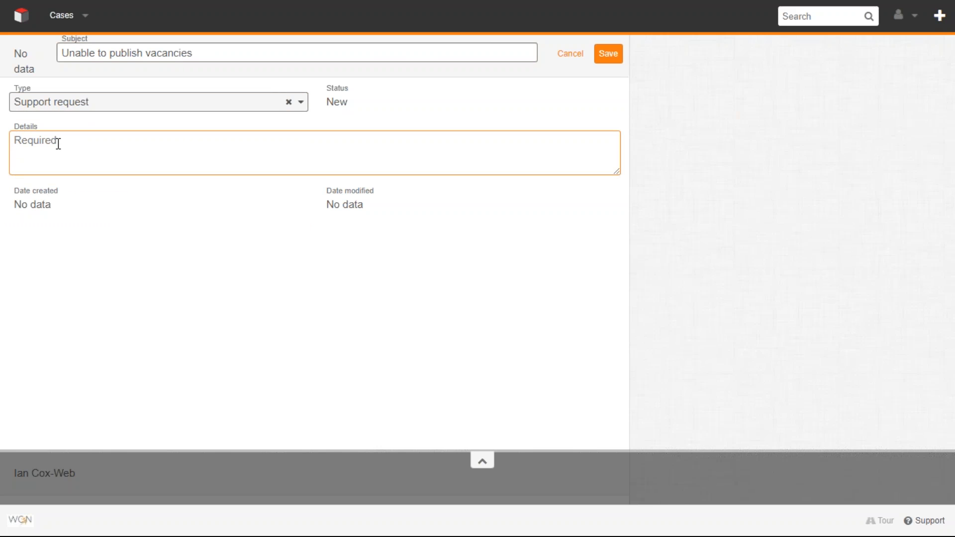
type("Hello,")
key("Return")
key("Return")
type("I am unable to publish")
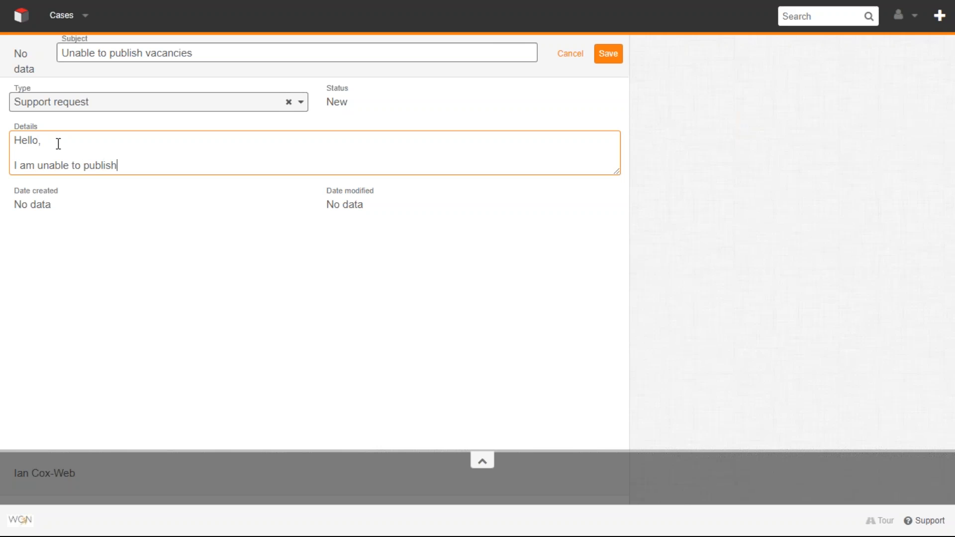
type(" any vacancies.")
key("Return")
key("Return")
- Add the example "E.g. unable to publish vacancy 242" to the details as its own paragraph
type("E")
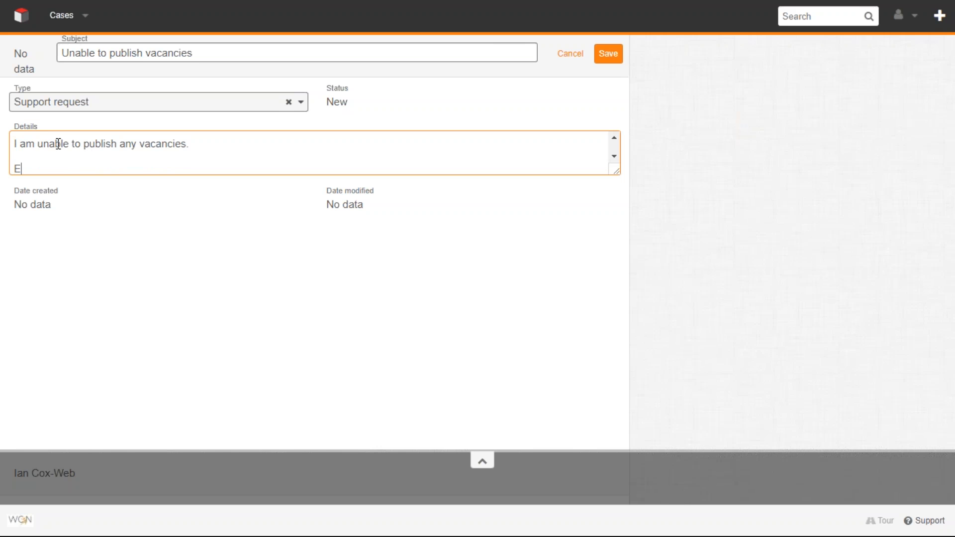
type(".g. unable to publis")
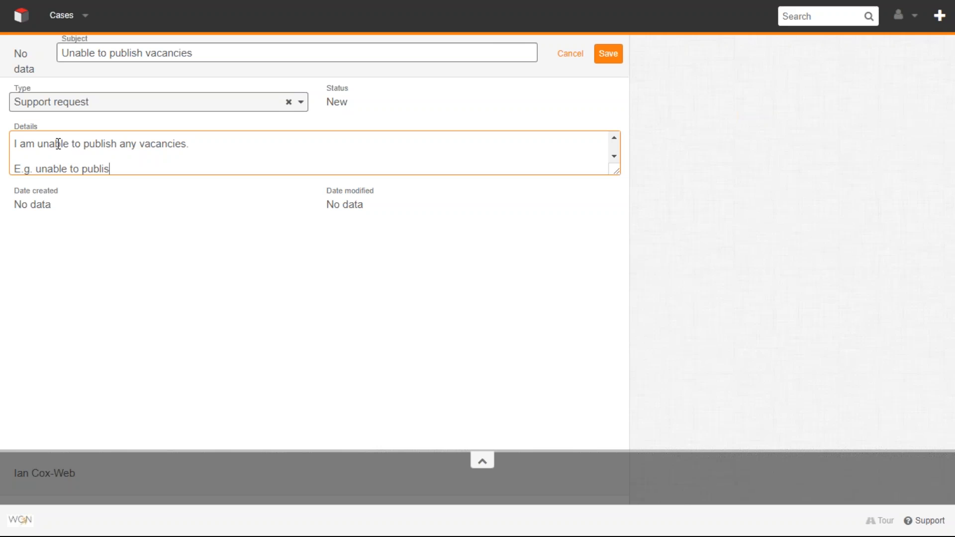
type("h vacancy 242")
key("Return")
key("Return")
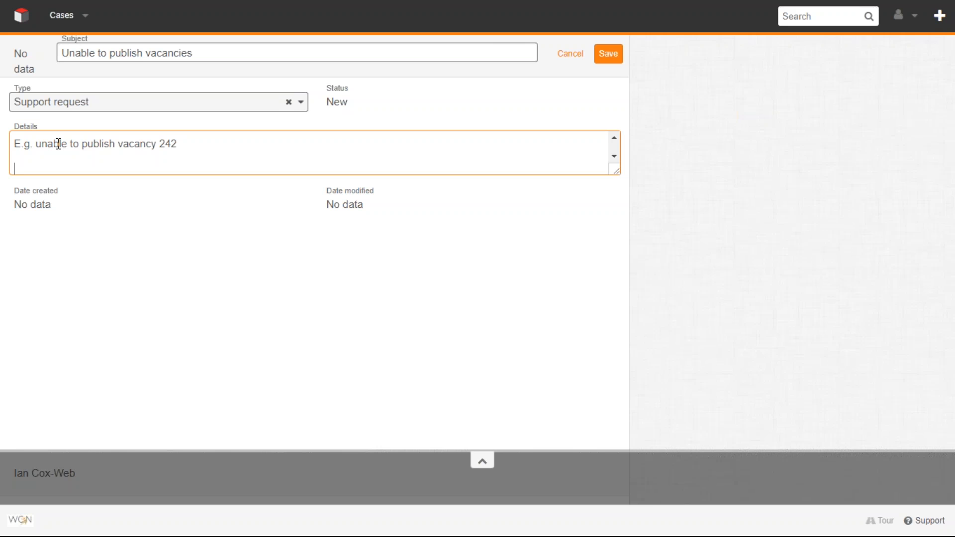
- Start a numbered list of reproduction steps in the details with "1. Went into vacancy 242"
type("1. Went into vacancy 2")
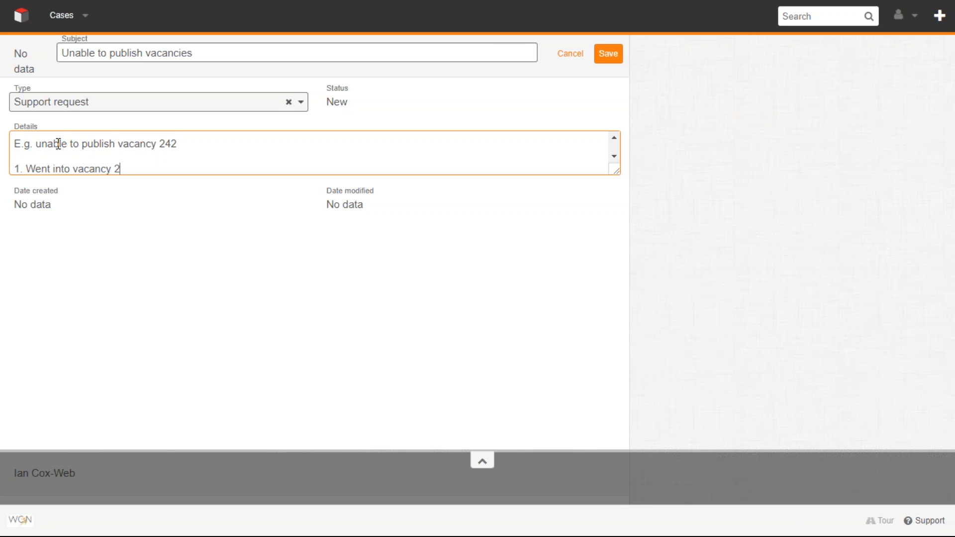
type("42")
key("Return")
- Add the second reproduction step, "2. Went to the Posting.", on its own line
type("2. Went to the ")
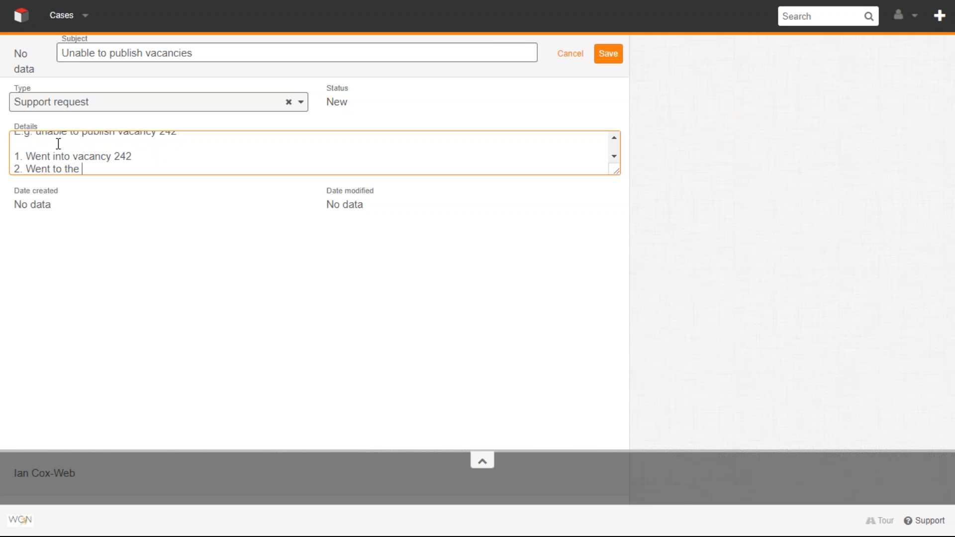
type("Posting.")
key("Return")
- Add "3. Clicked on Create" and the line "Result: Nothing happened" to the details, followed by a blank line
type("3. ")
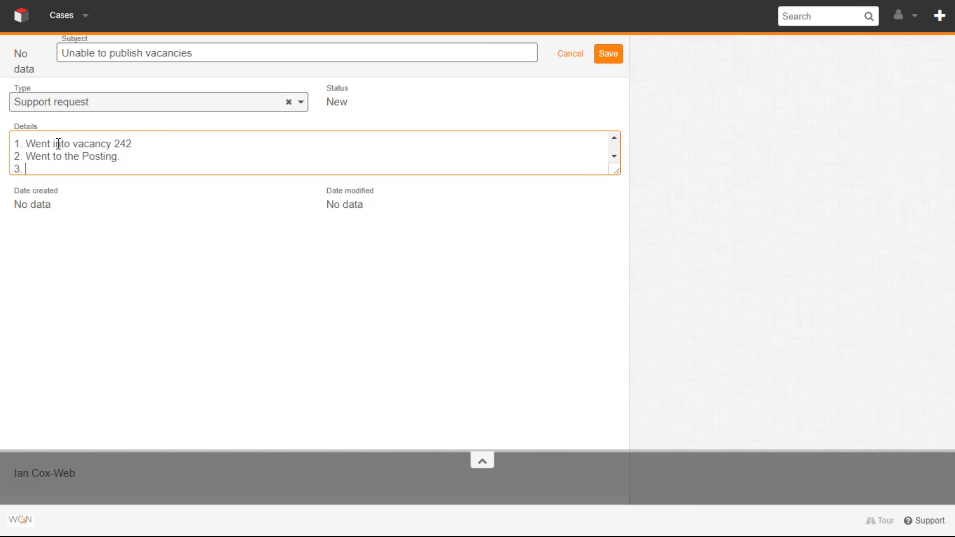
type("Clicked on Create")
key("Return")
type("Result")
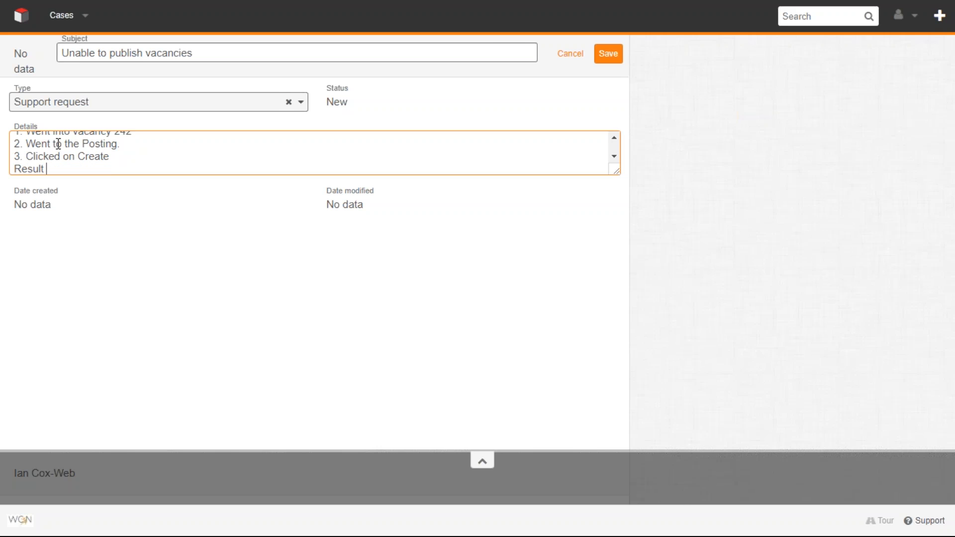
key("BackSpace")
type(": Nothing happened")
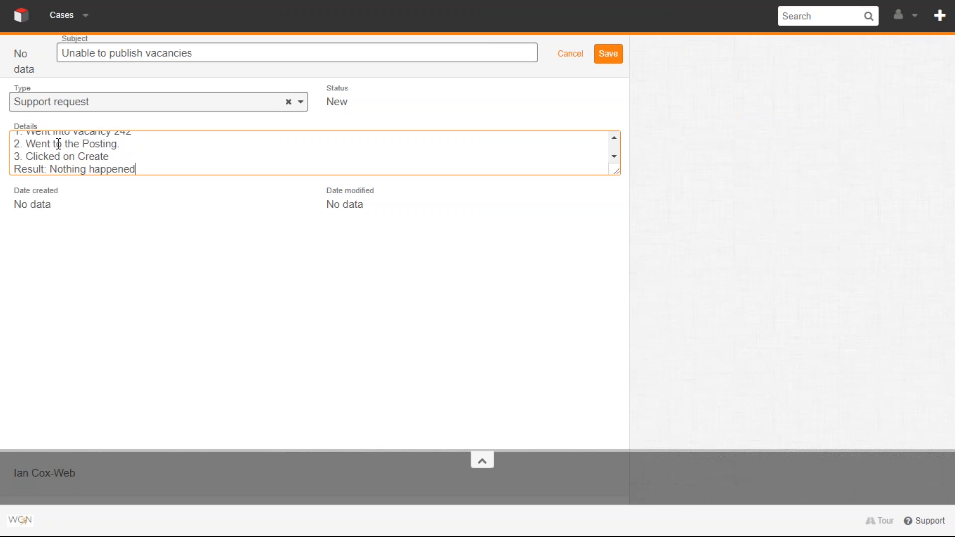
key("Return")
key("Return")
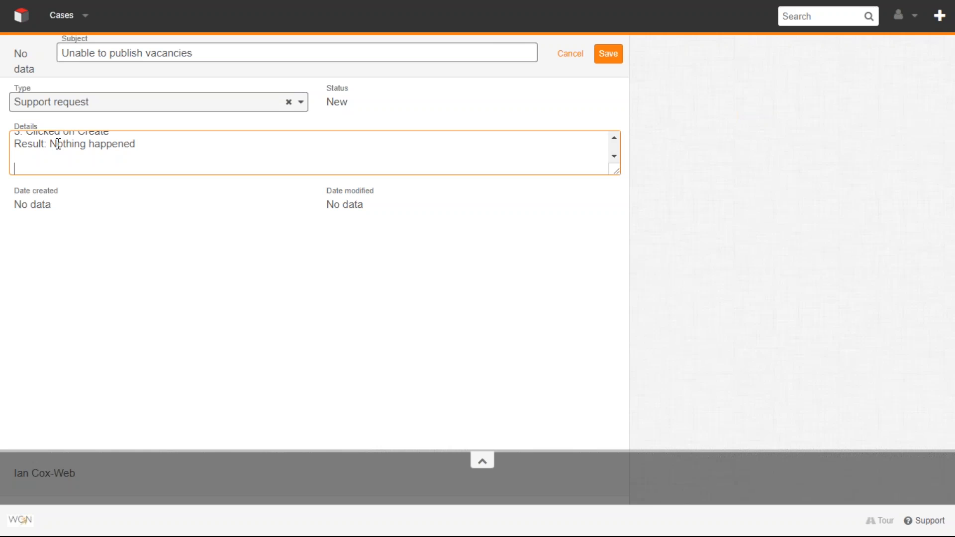
- Explain the urgency in a new paragraph reading "e have various high profile vacancies that we need to publish today"
type("This is")
key("BackSpace")
key("BackSpace")
key("BackSpace")
key("BackSpace")
key("BackSpace")
key("BackSpace")
key("BackSpace")
key("BackSpace")
type("e have various high pro")
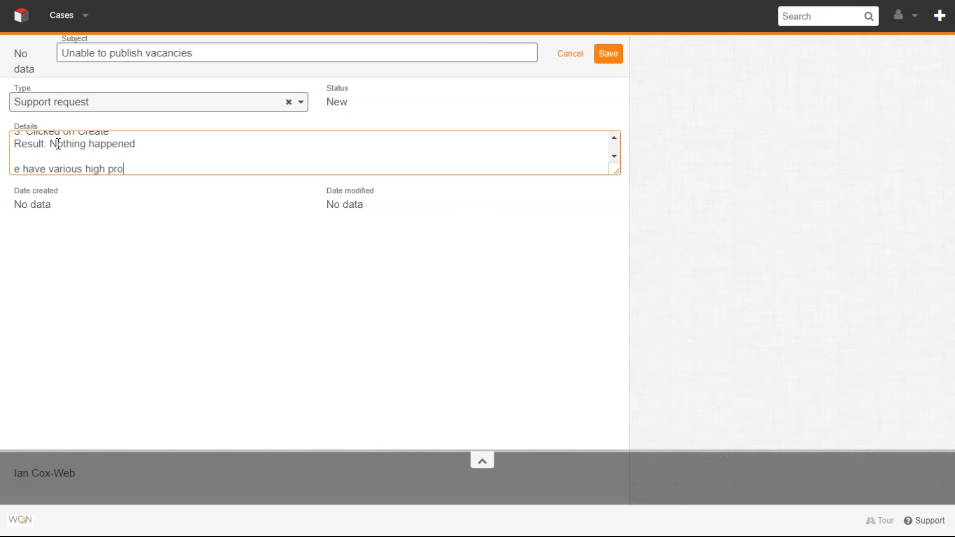
type("file vacancies that we need")
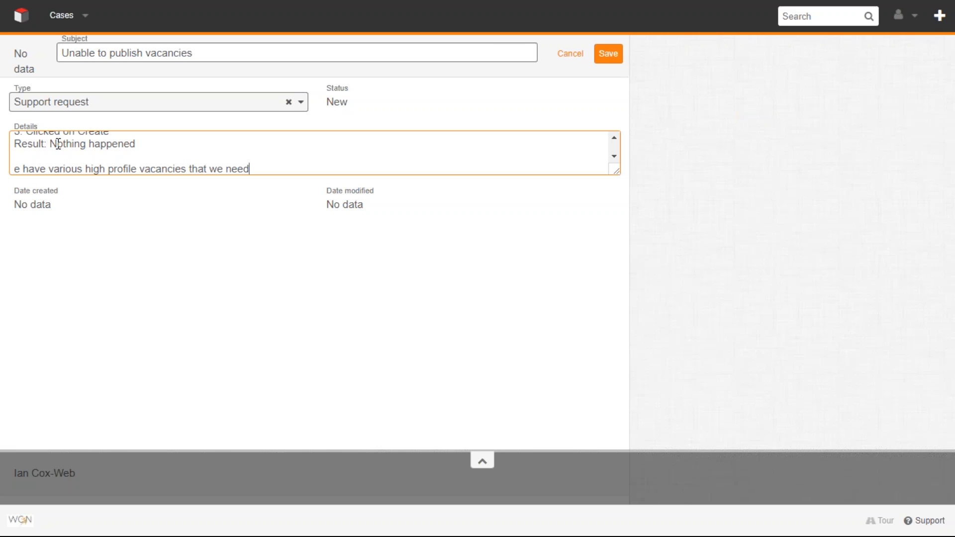
type(" to publish today, so we really need this resolved today")
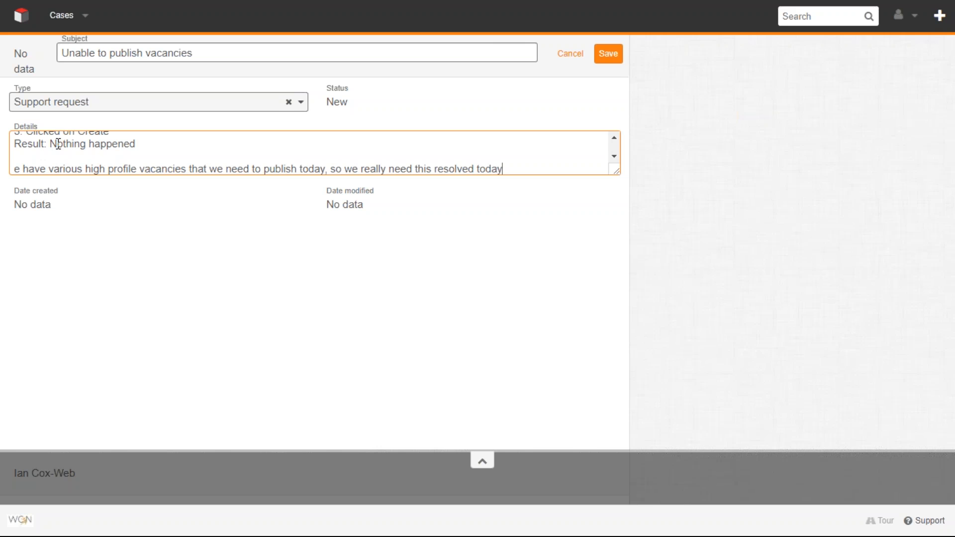
type(".")
- Finish the urgency sentence with ", so we really need this resolved today." and insert "B" at its beginning
left_click(12, 169)
type("B")
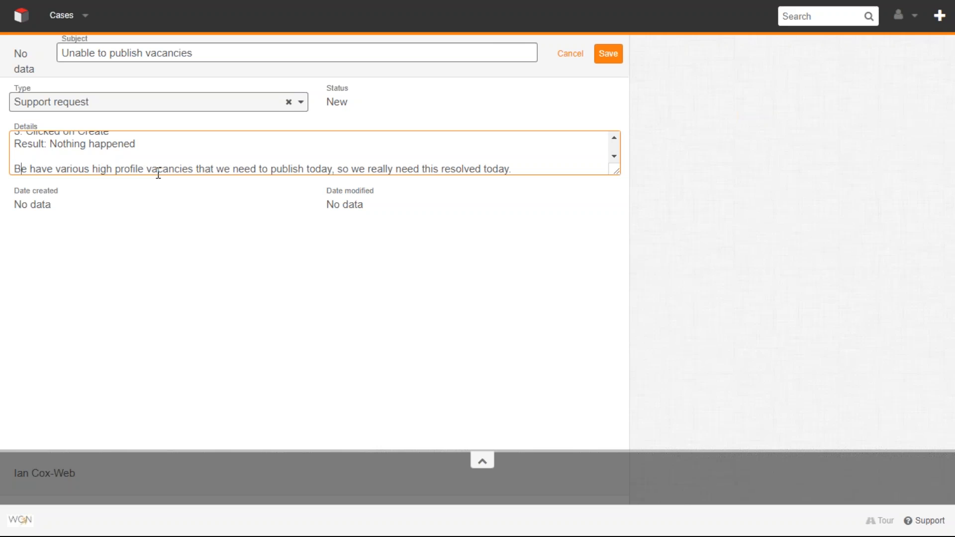
- Start another paragraph at the end of the details with "Please include my colleague," and the colleague's full name
key("Right")
key("Right")
key("Right")
key("Right")
key("Right")
key("Right")
key("Right")
key("Right")
key("Right")
key("Right")
key("Right")
key("Right")
key("Right")
key("Right")
key("Right")
key("Right")
key("Right")
key("Right")
key("Right")
key("Right")
key("Right")
key("Right")
key("Right")
key("Right")
key("Right")
key("Right")
key("Right")
key("Right")
key("Right")
key("Right")
key("Right")
key("Right")
key("Right")
key("Right")
key("Right")
key("Right")
key("Right")
key("Right")
key("Right")
key("Right")
key("Return")
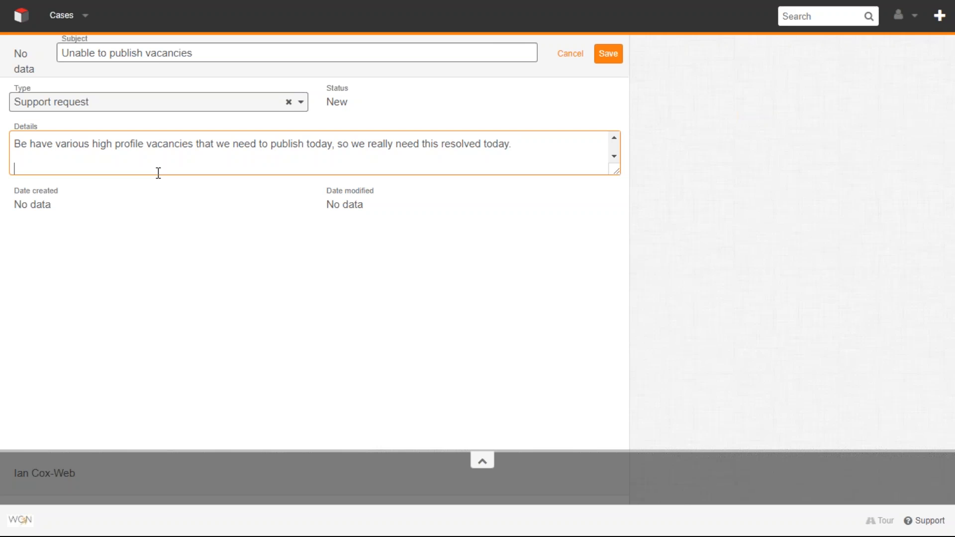
type("Please include my")
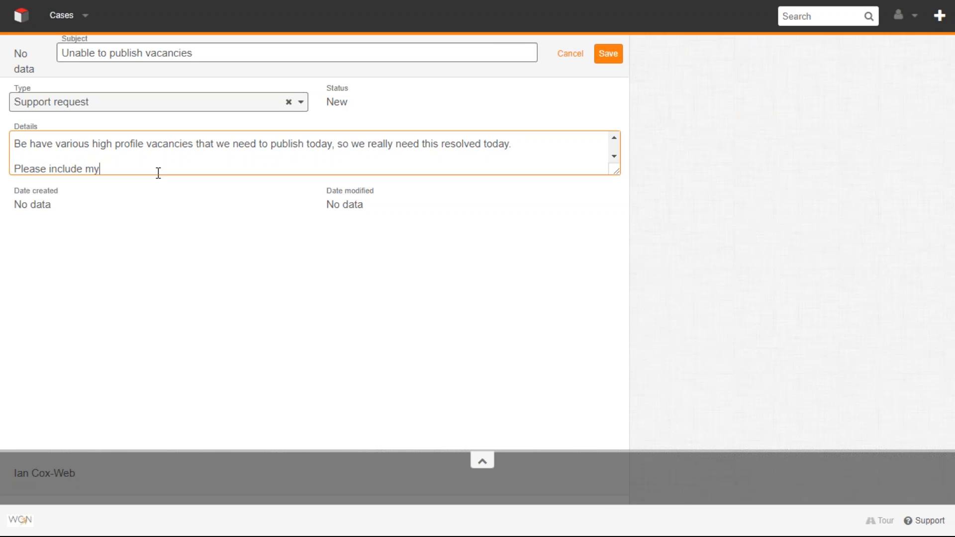
type(" collagues")
key("BackSpace")
key("BackSpace")
key("BackSpace")
key("BackSpace")
key("BackSpace")
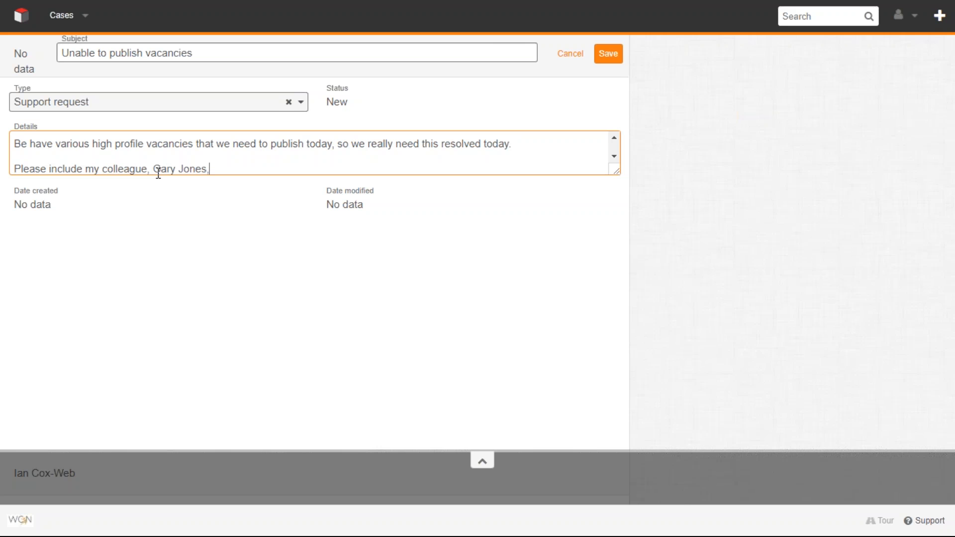
type(" on communication with reg")
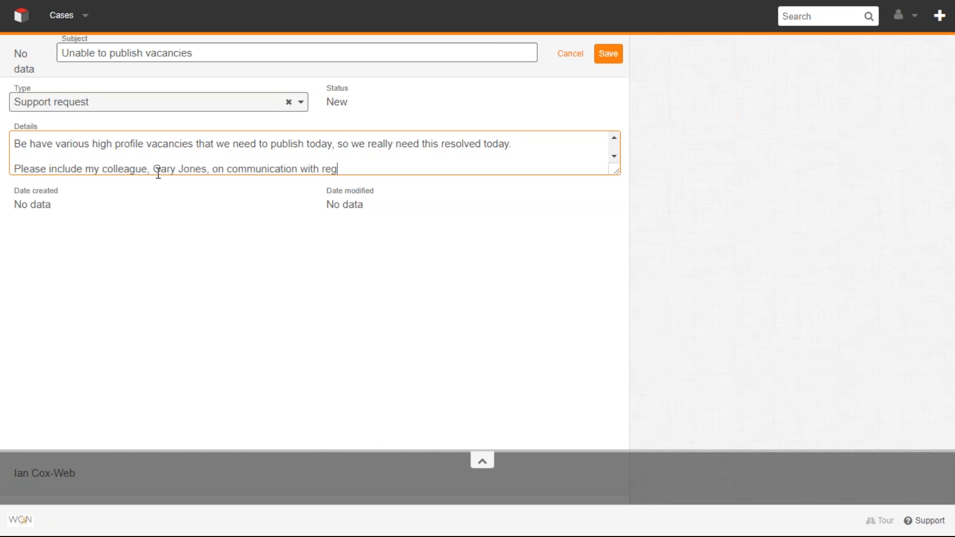
type("ards to this")
- Review the case's subject and read through the whole details text, from the vacancy example to the closing colleague request
left_click(140, 53)
left_click(69, 78)
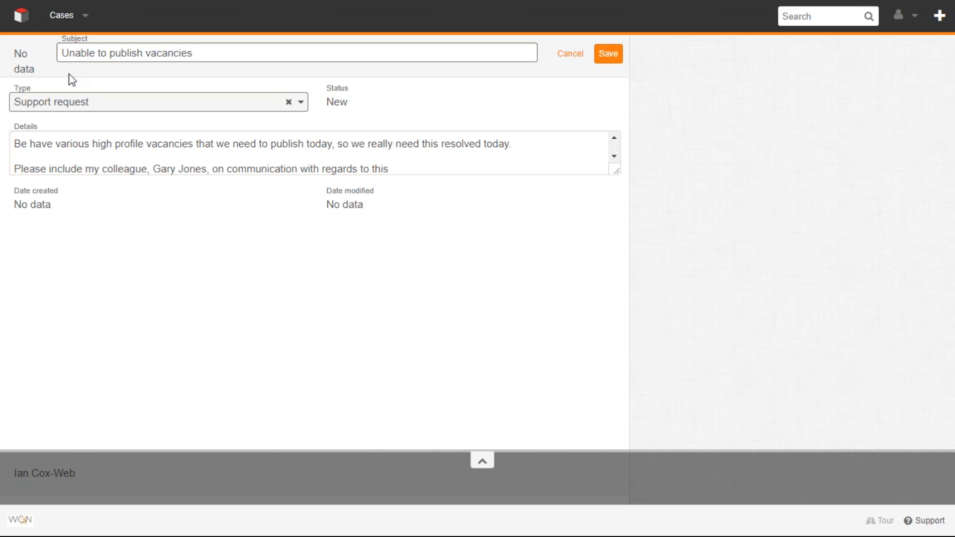
left_click(59, 145)
scroll(59, 146, "up", 5)
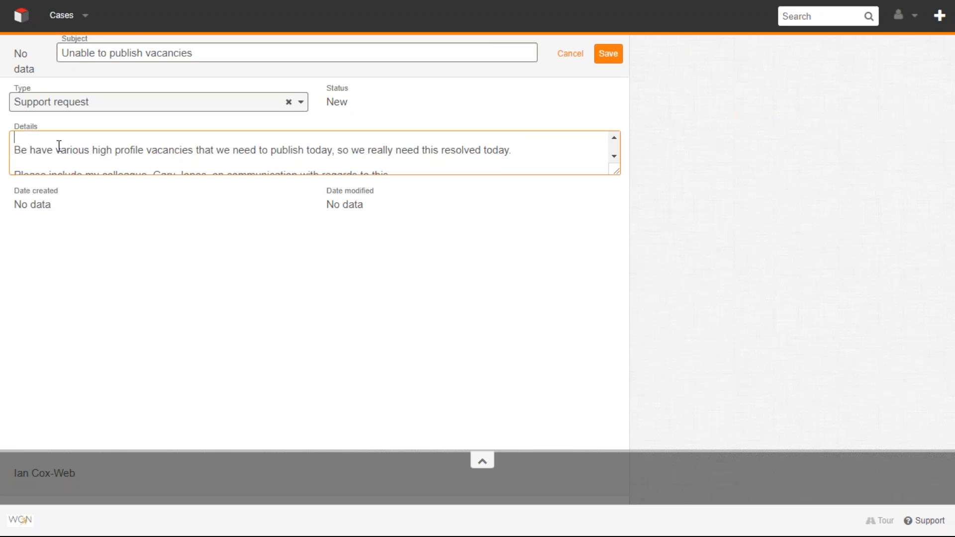
scroll(58, 146, "down", 3)
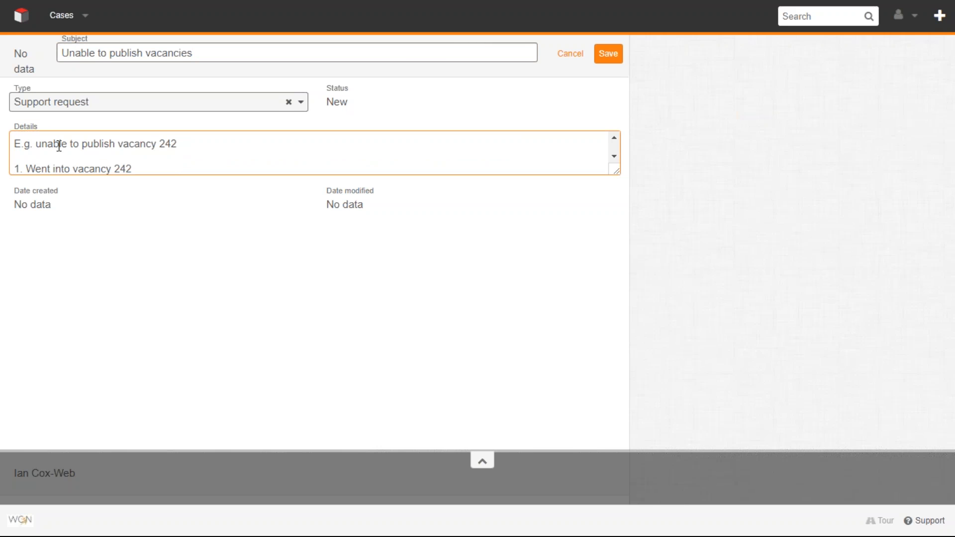
key("Down")
key("Down")
key("Down")
key("Down")
key("Down")
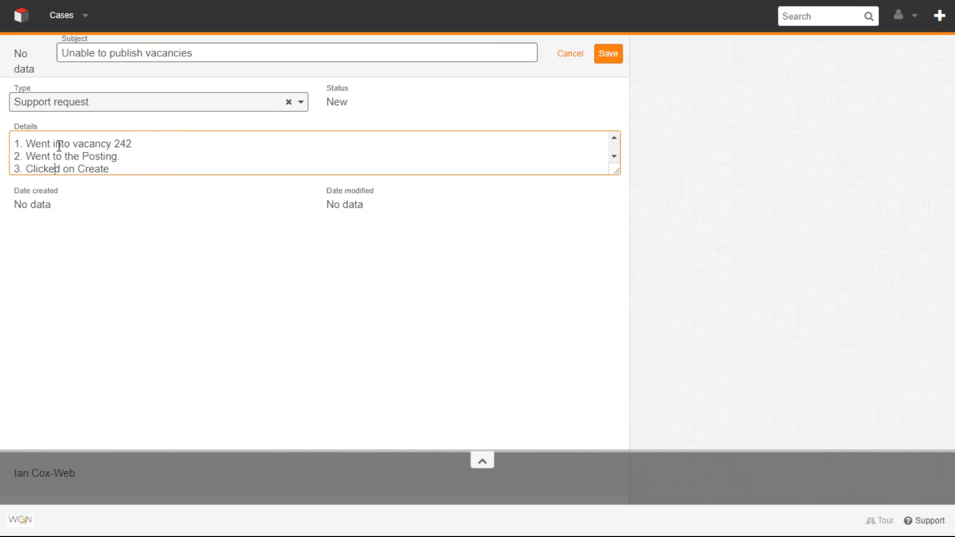
key("Down")
key("Down")
key("Down")
key("Down")
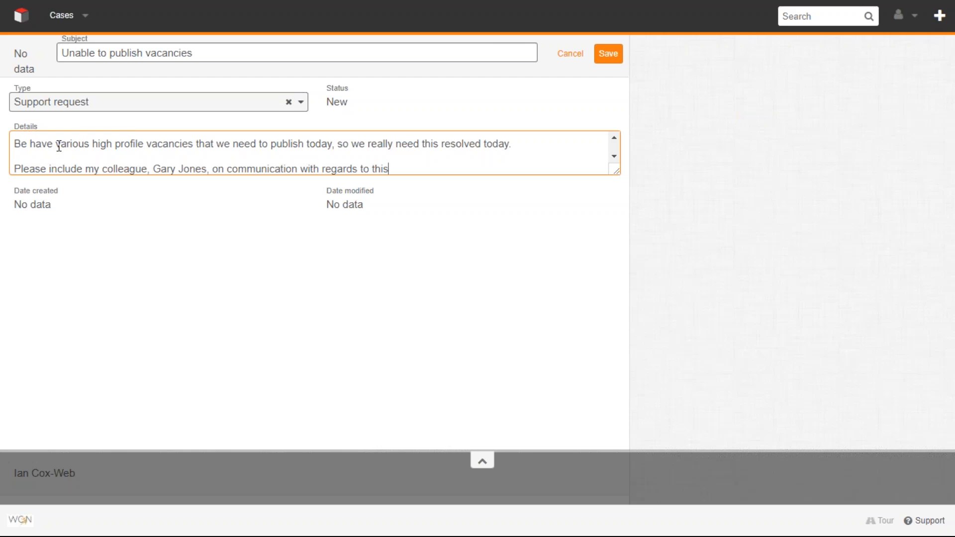
left_click(56, 146)
key("Down")
key("Down")
- Save the support request and open the newly created "Unable to publish vacancies" case
left_click(607, 55)
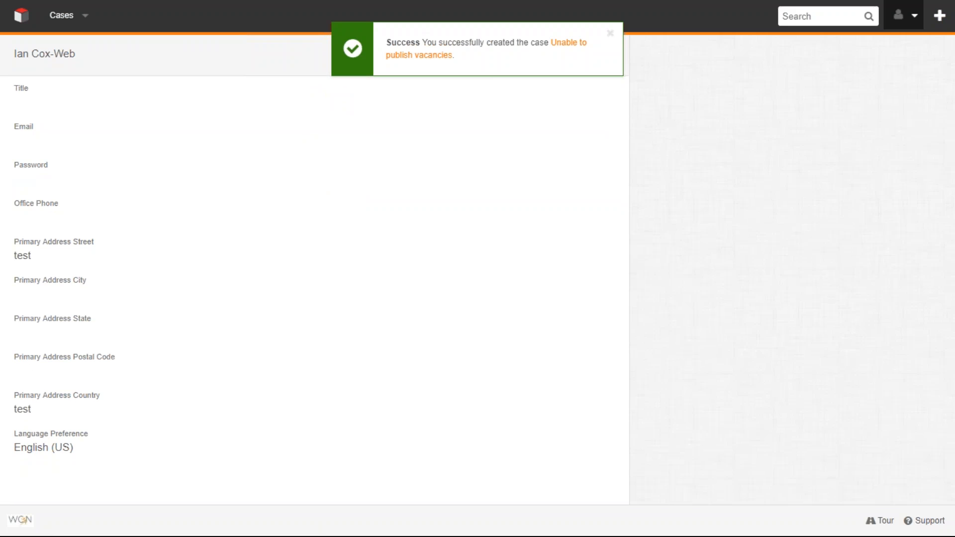
left_click(568, 45)
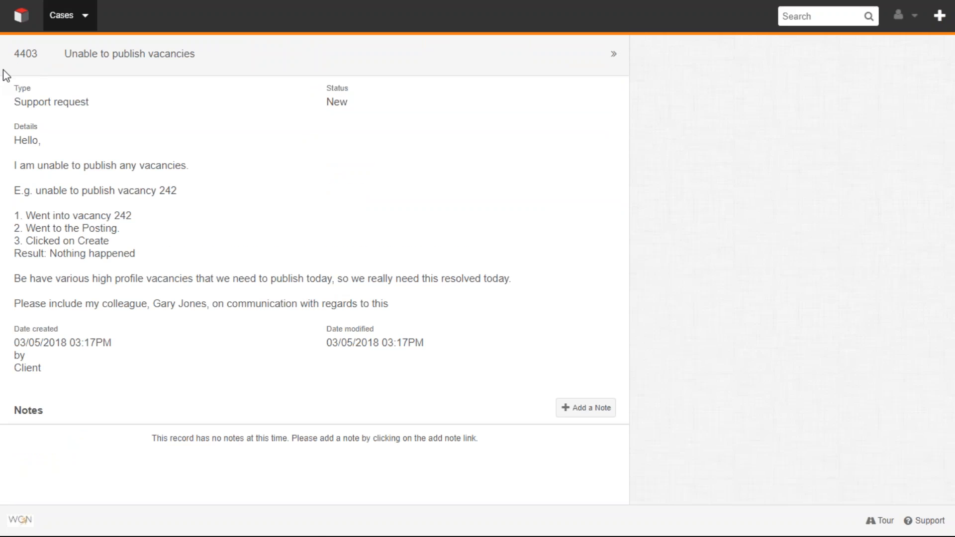
left_click(90, 176)
- Start a new note on the case with the description "screnshot of issue"
left_click(583, 403)
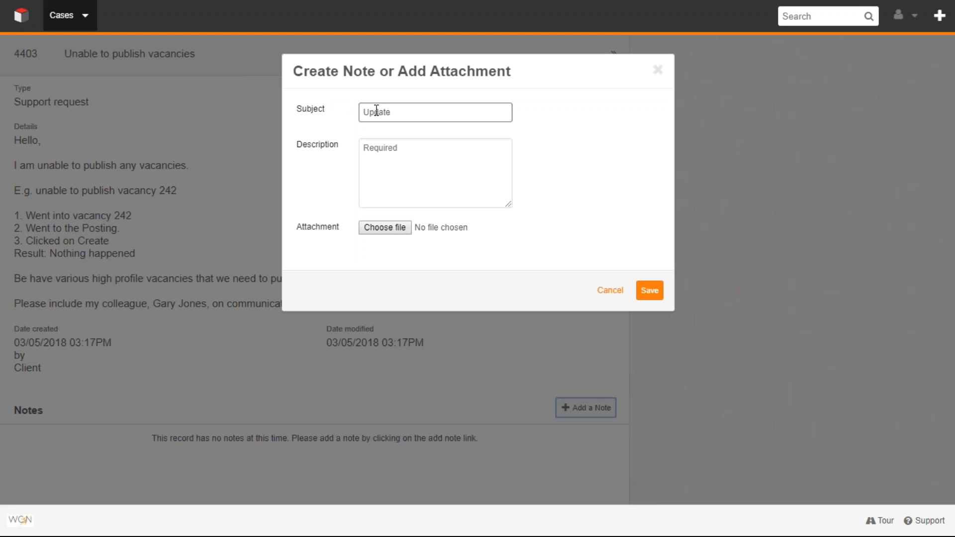
left_click(373, 146)
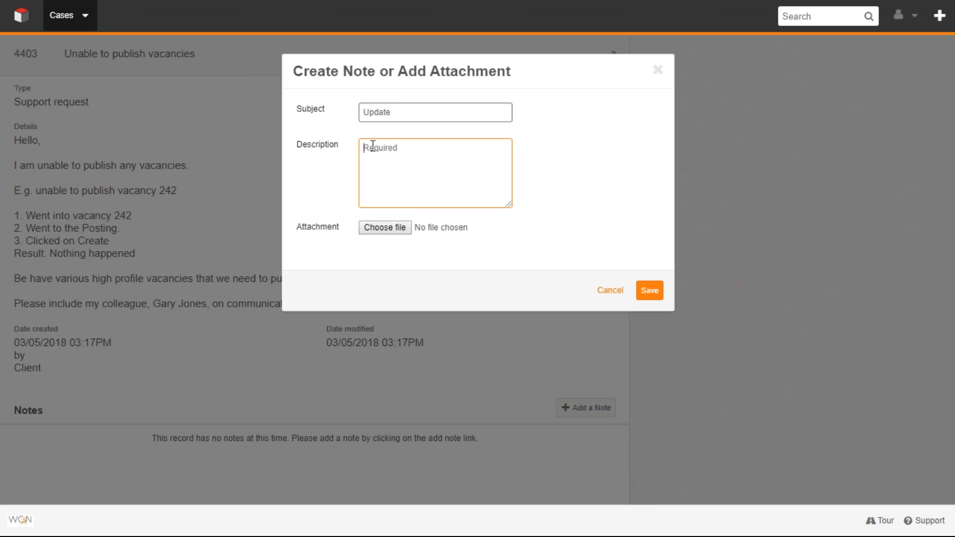
type("screenshot of issue")
- Attach Screenshot (7).png from the Portal seminar folder to the note and save it
left_click(377, 229)
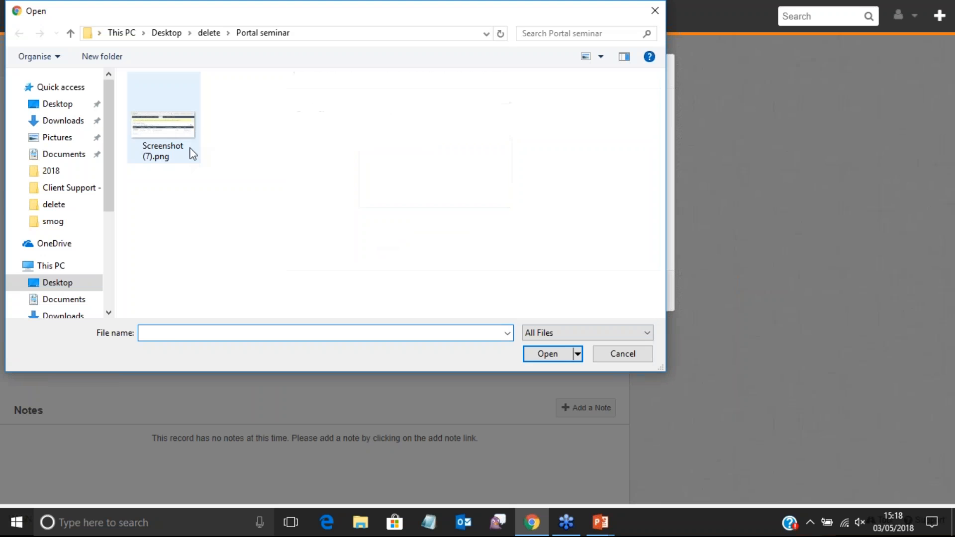
left_click(172, 144)
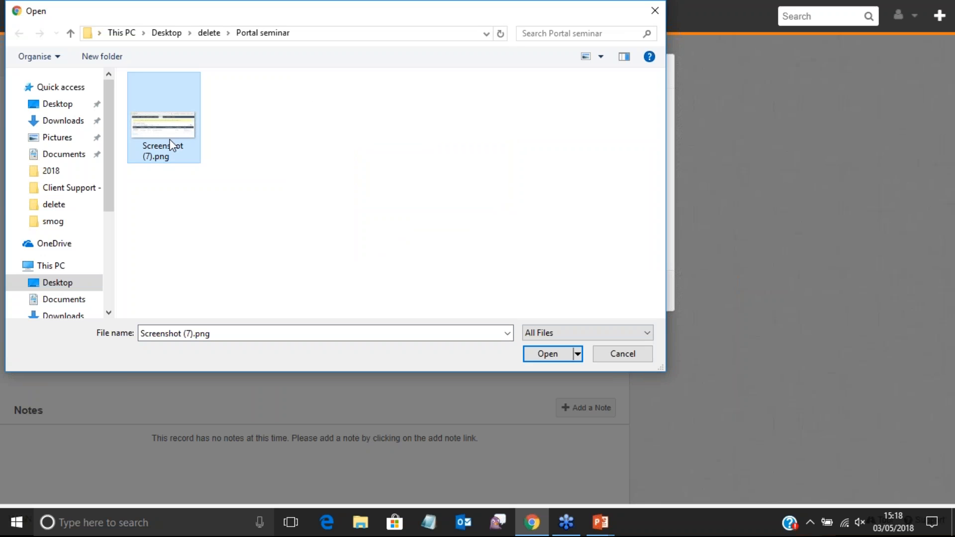
left_click(547, 353)
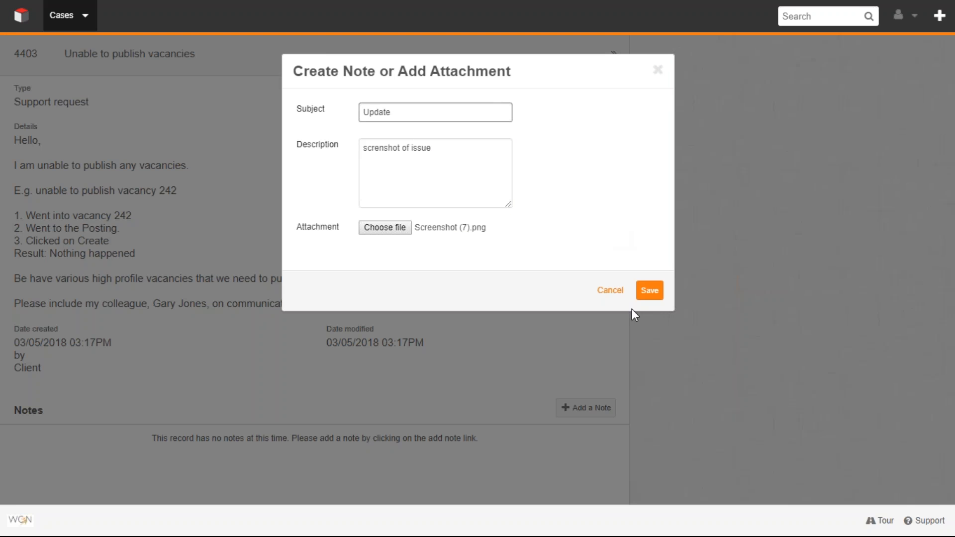
left_click(646, 294)
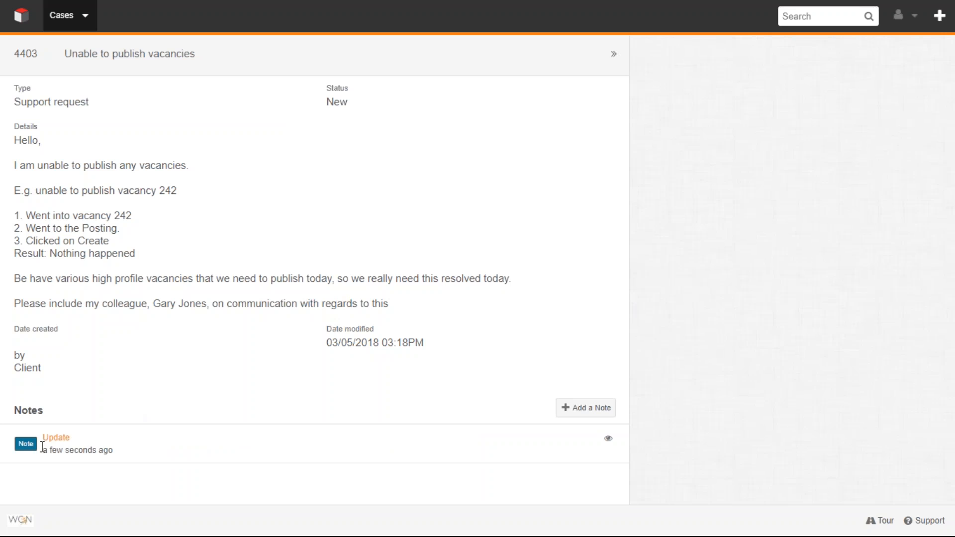
- Return to the home page's case list and expand it to show all cases
mouse_move(78, 450)
left_click(25, 21)
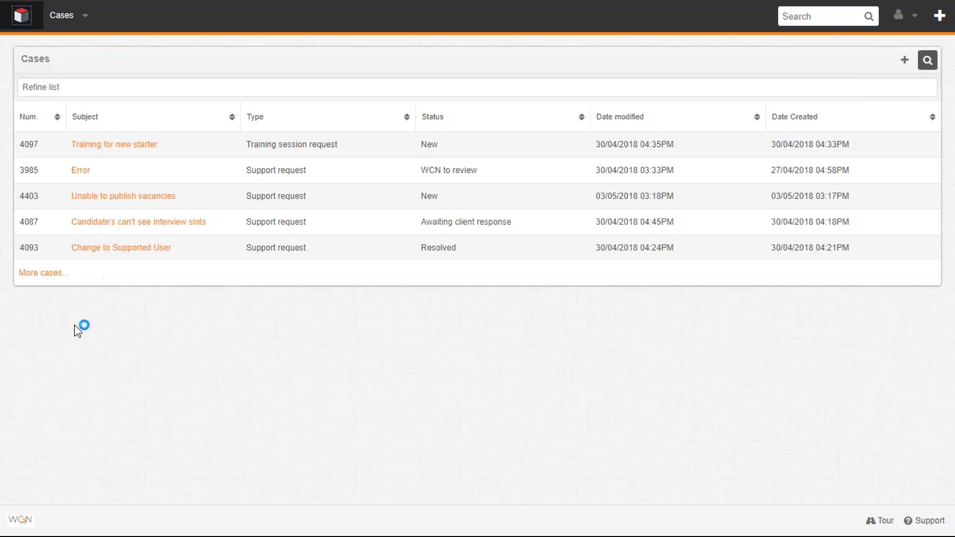
left_click(44, 273)
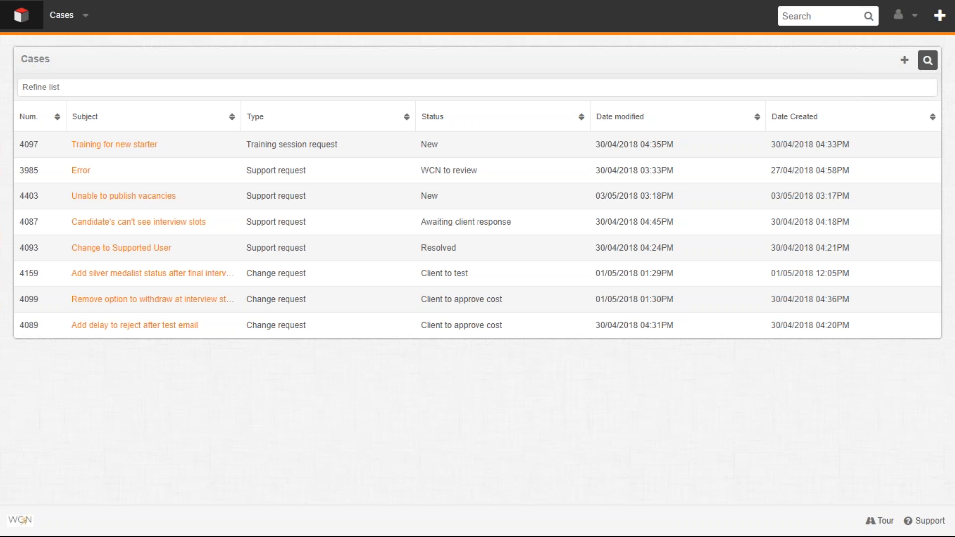
- Filter the case list by case number 4097, and clear the filter
left_click(91, 91)
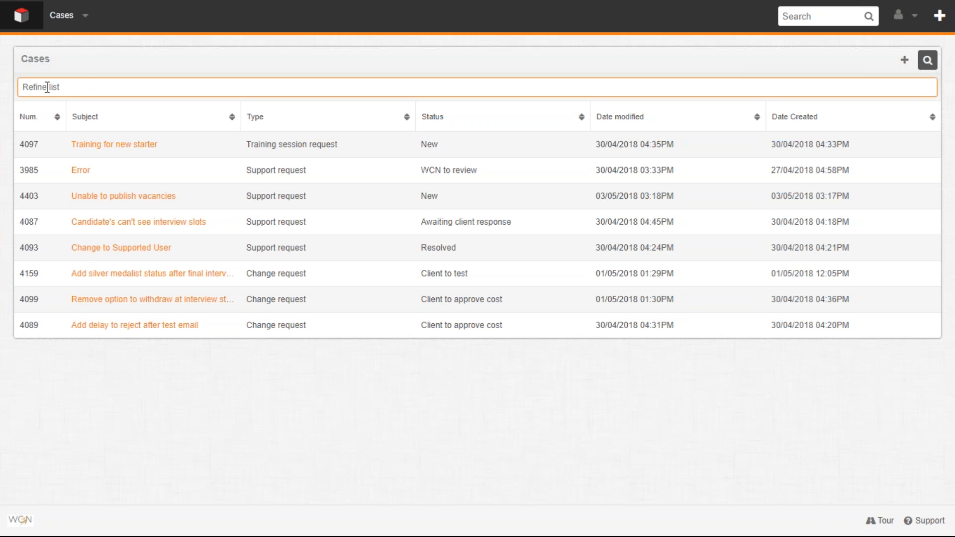
type("4097")
key("BackSpace")
key("BackSpace")
key("BackSpace")
key("BackSpace")
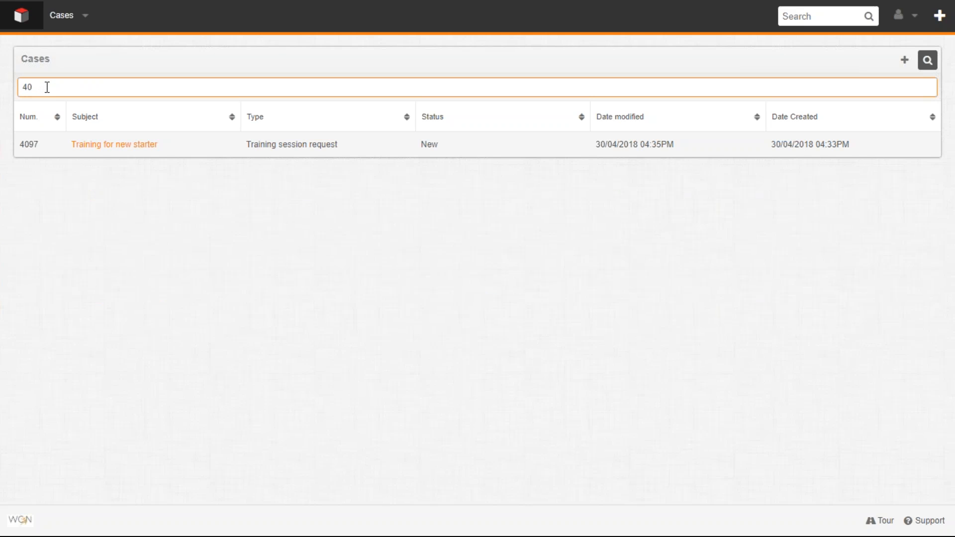
- Try to filter the case list by the subject word "interview", and clear the filter
type("interview")
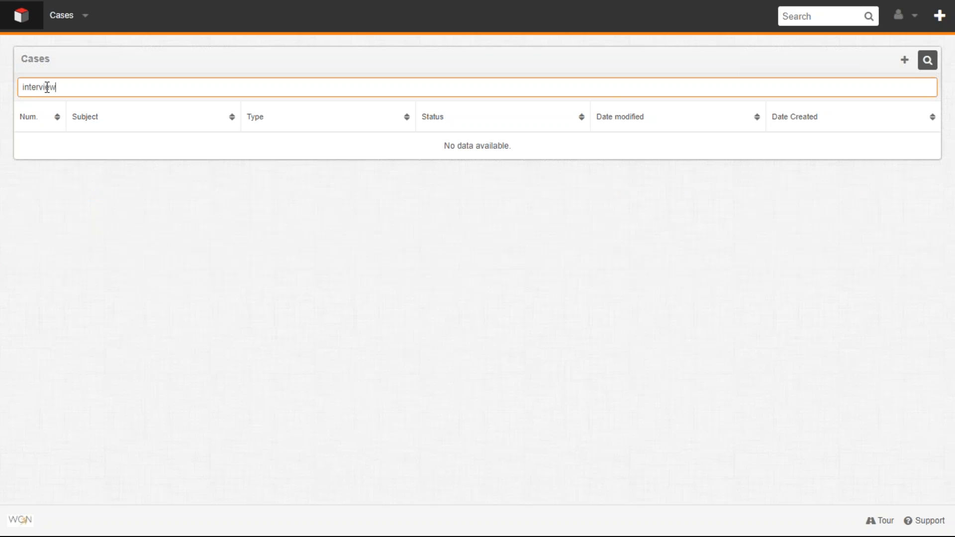
key("BackSpace")
key("BackSpace")
key("BackSpace")
type("ew")
key("BackSpace")
key("BackSpace")
key("BackSpace")
key("BackSpace")
key("BackSpace")
key("BackSpace")
key("BackSpace")
key("BackSpace")
key("BackSpace")
- Filter the case list with the wildcard search "%interview", and clear the filter
type("%")
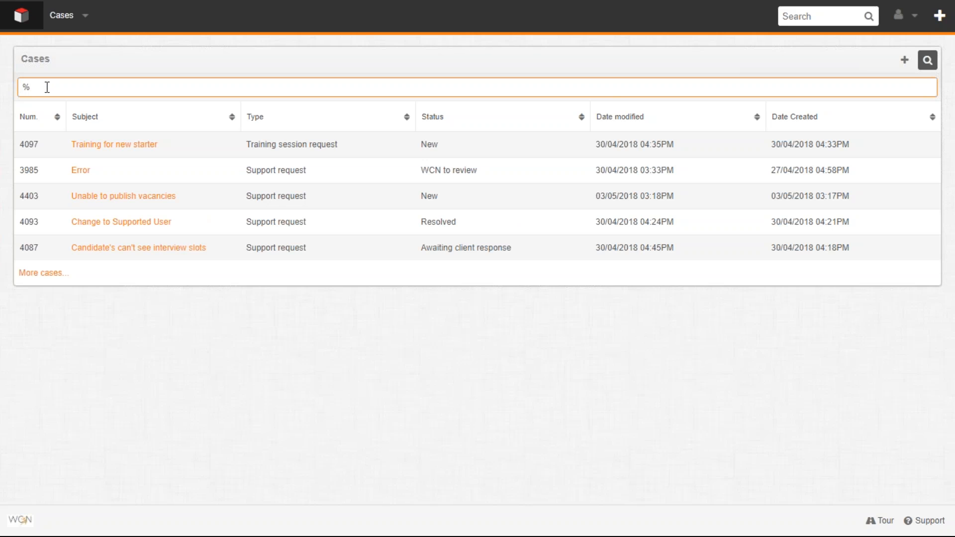
type("interview")
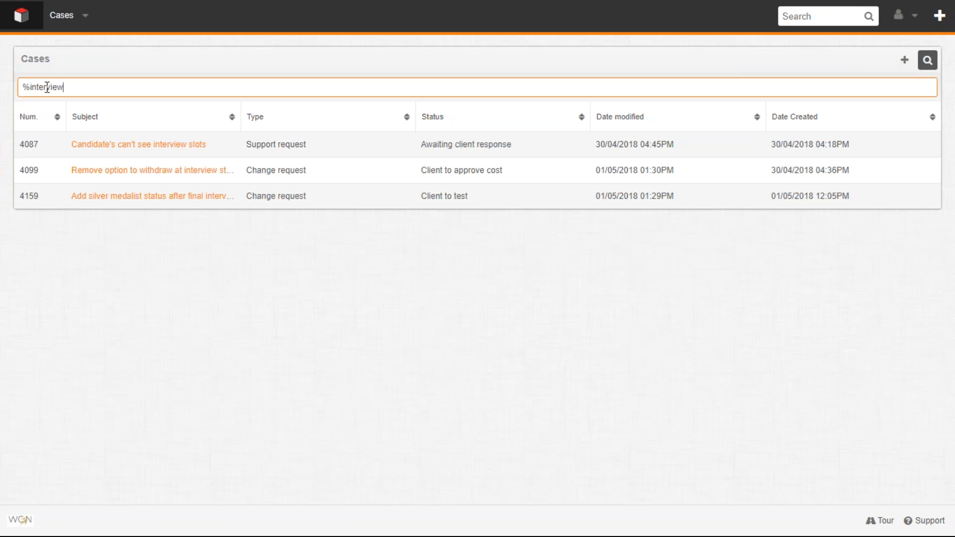
key("BackSpace")
key("BackSpace")
key("BackSpace")
key("BackSpace")
key("BackSpace")
key("BackSpace")
key("BackSpace")
key("BackSpace")
key("BackSpace")
key("BackSpace")
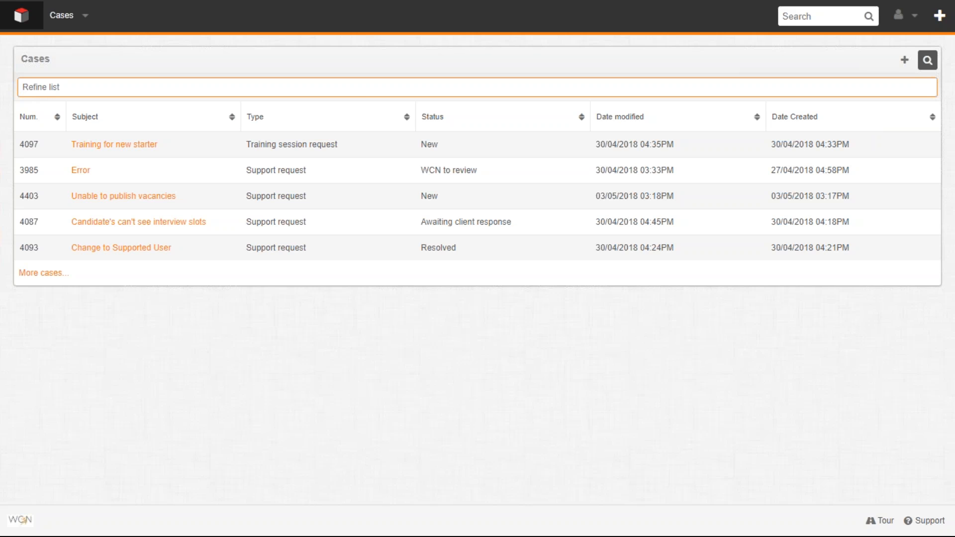
- Sort the case list by number and then by type, with all cases shown
left_click(52, 125)
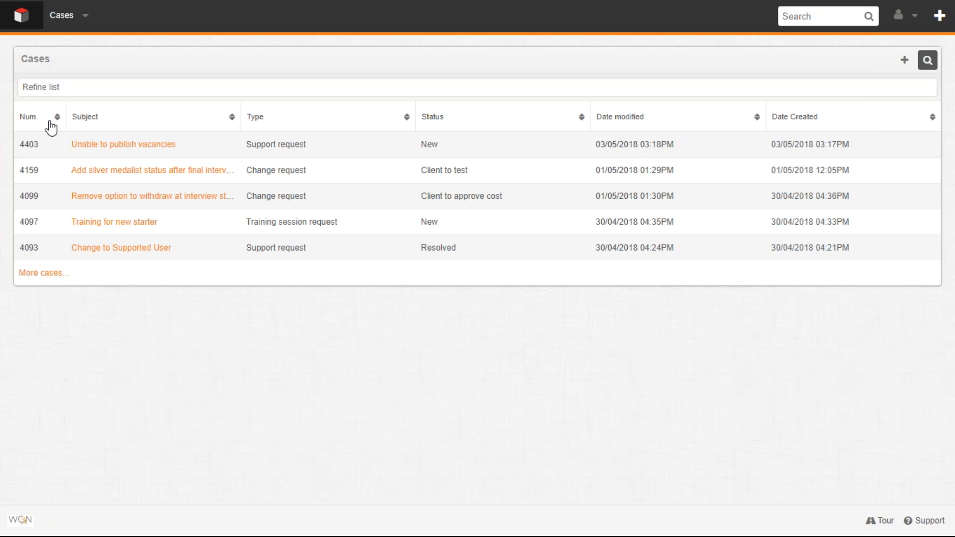
left_click(263, 127)
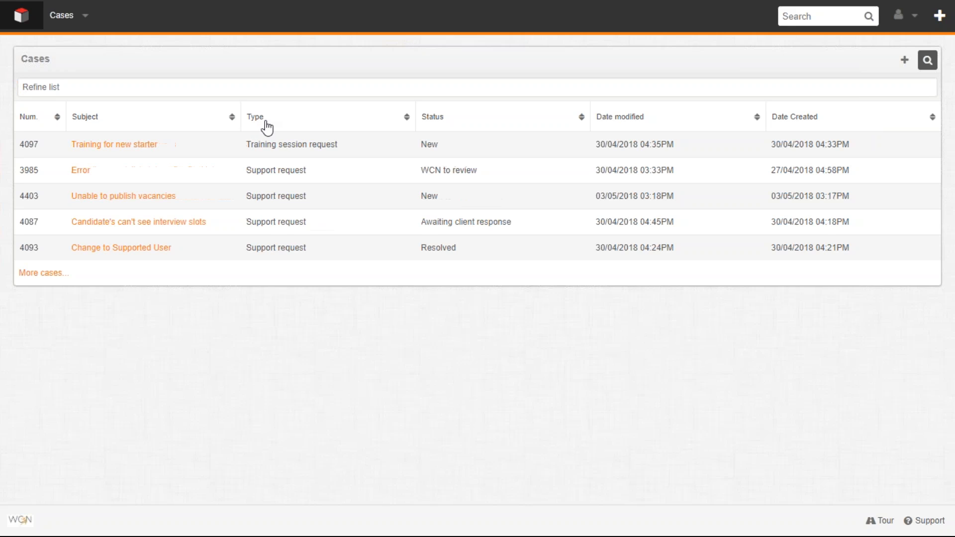
left_click(59, 273)
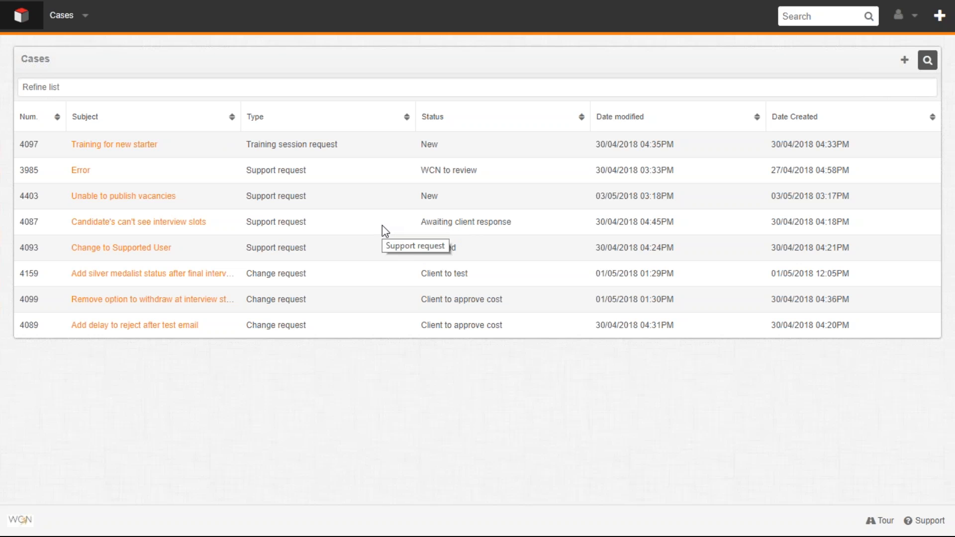
- Open the "Candidate's can't see interview slots" case and check its creation and modification dates
left_click(161, 223)
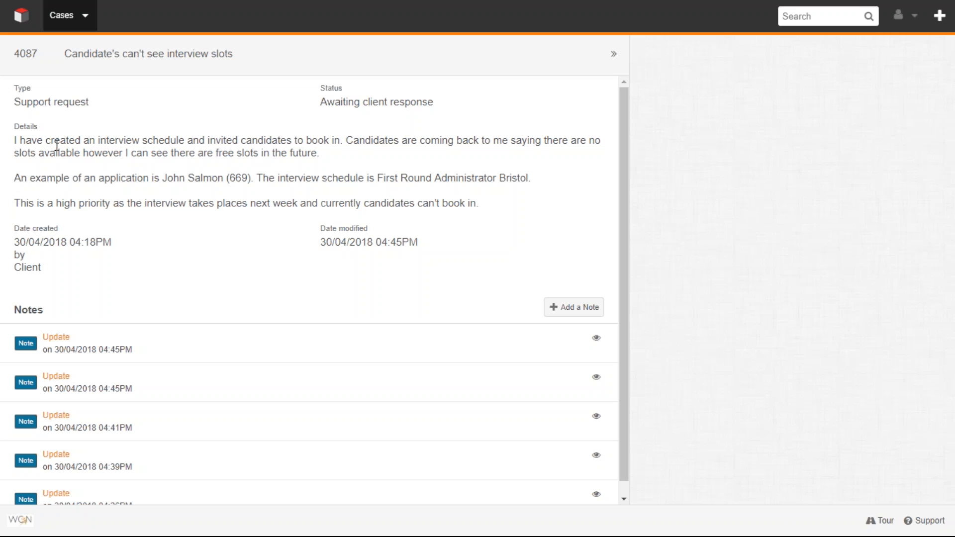
double_click(53, 243)
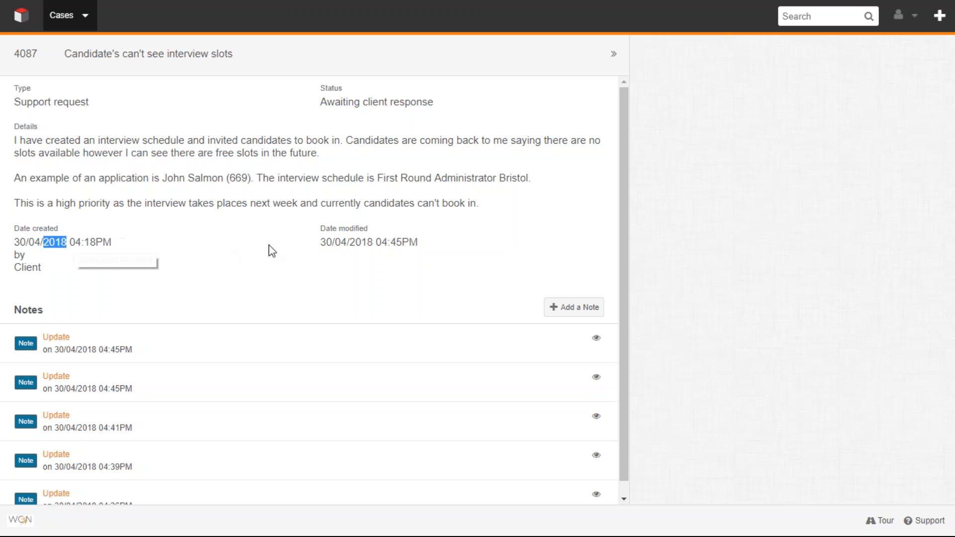
double_click(341, 242)
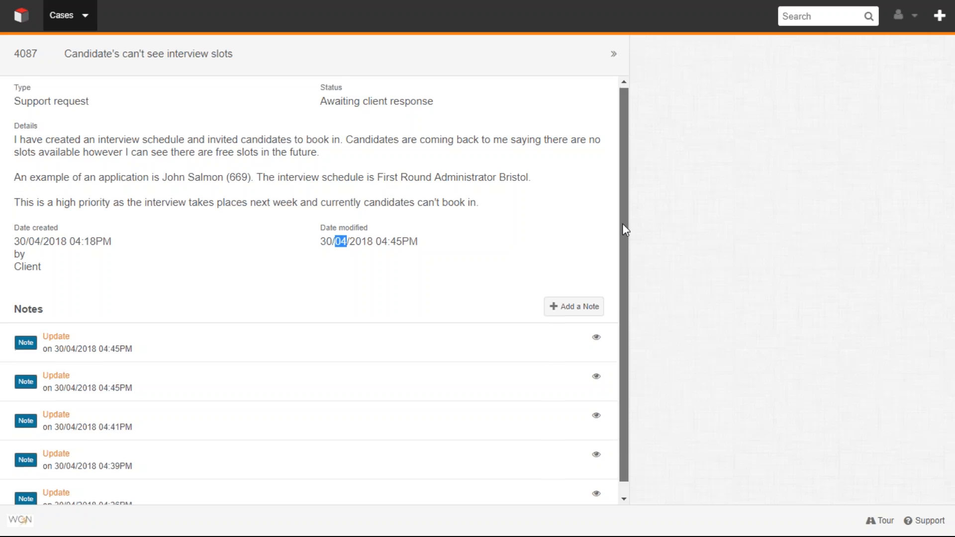
- Preview the case's three most recent notes, ending on the newest one
scroll(622, 249, "down", 1)
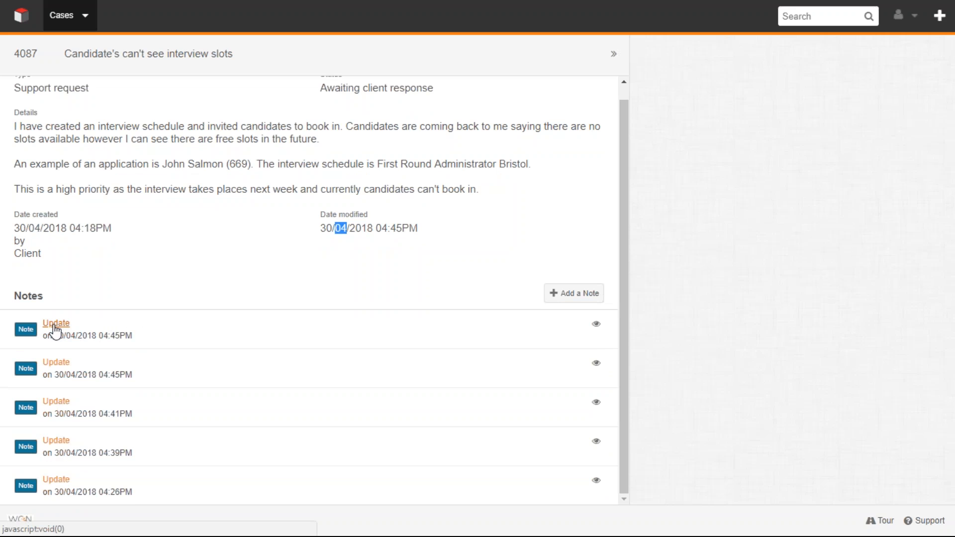
left_click(596, 326)
left_click(597, 364)
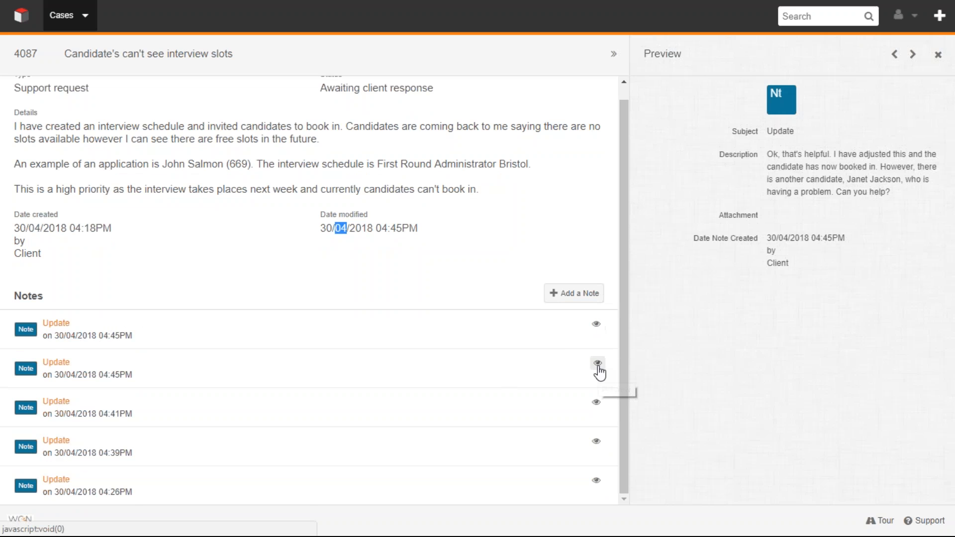
left_click(596, 404)
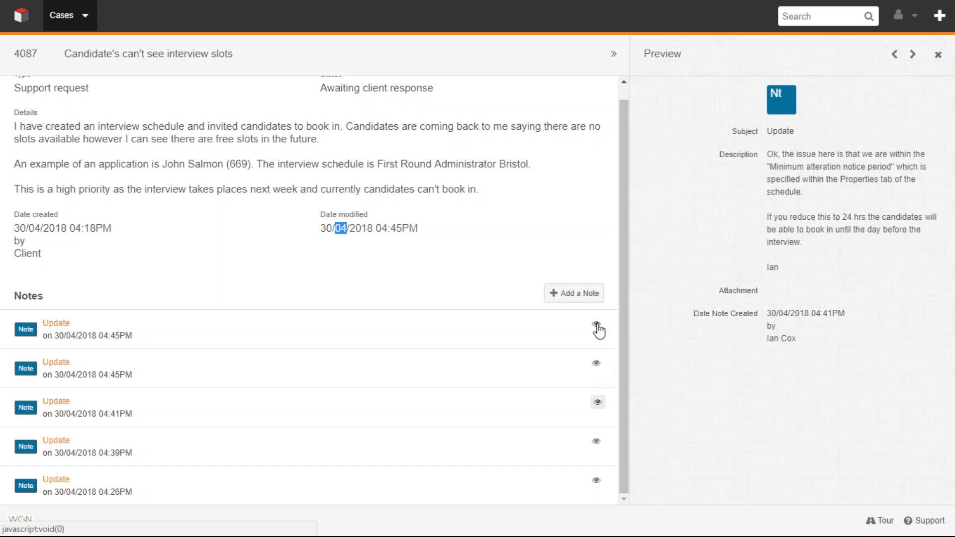
left_click(597, 326)
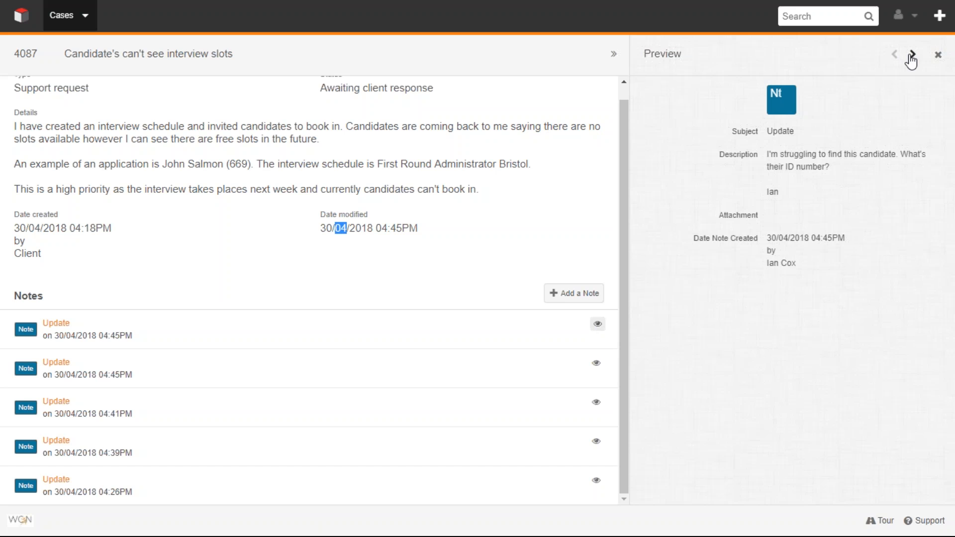
- Go through the note previews in sequence to the oldest note and back to the newest
left_click(912, 55)
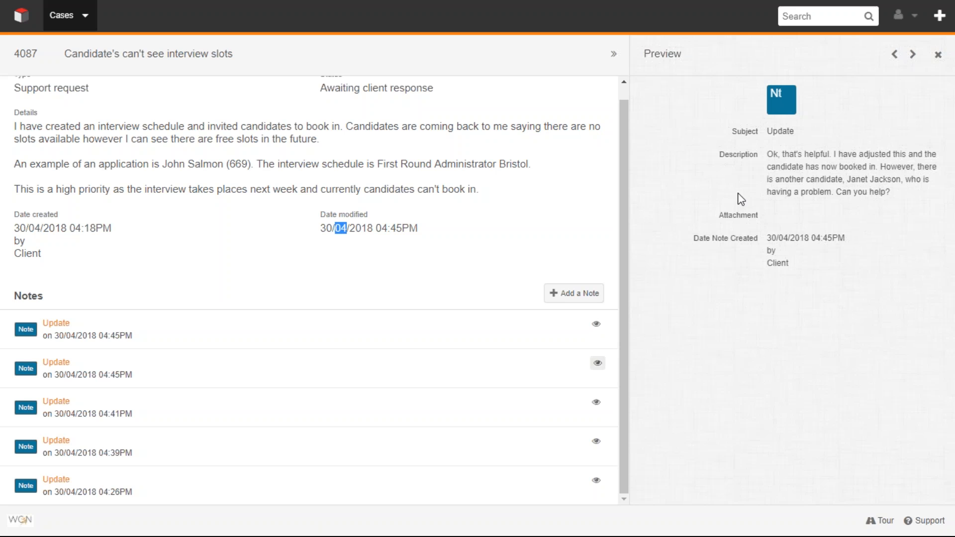
left_click(913, 56)
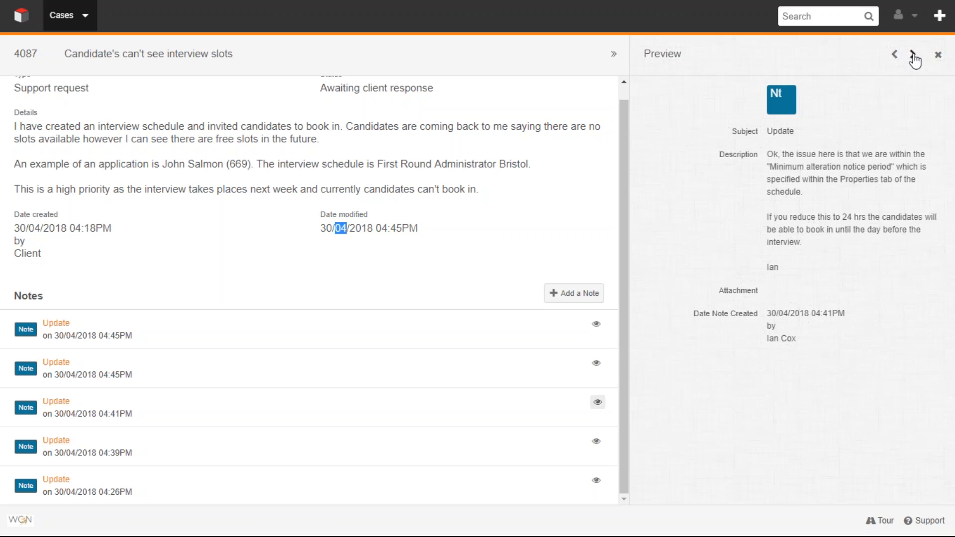
left_click(914, 56)
left_click(913, 56)
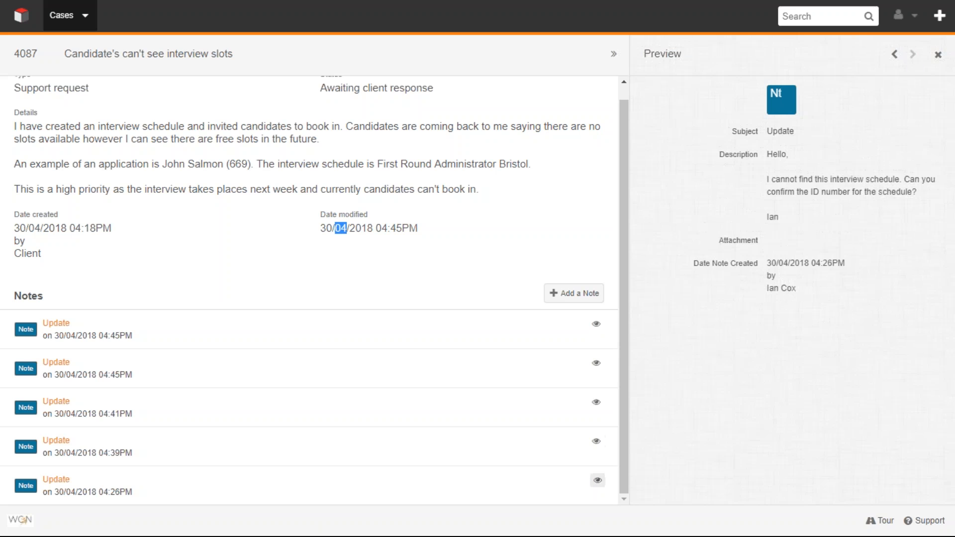
left_click(894, 56)
left_click(894, 56)
left_click(894, 56)
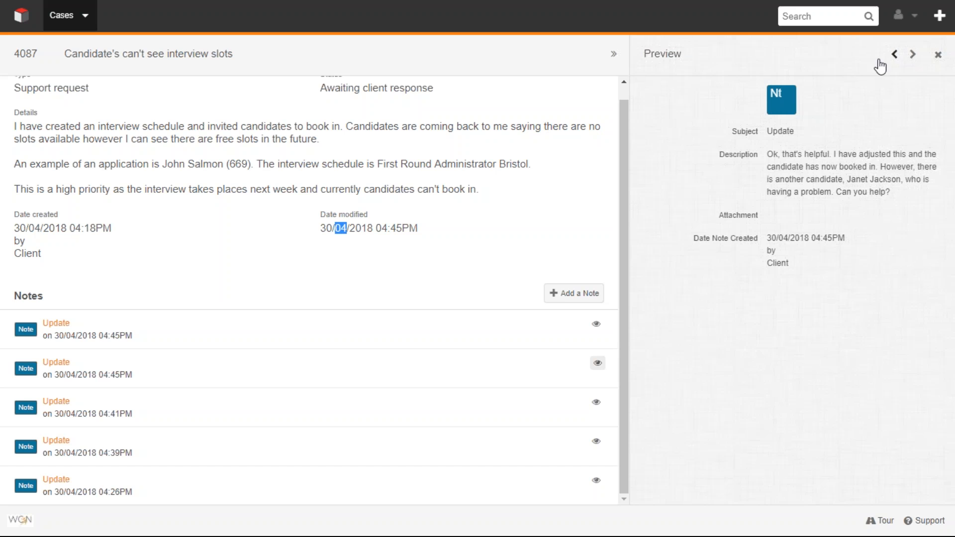
left_click(895, 54)
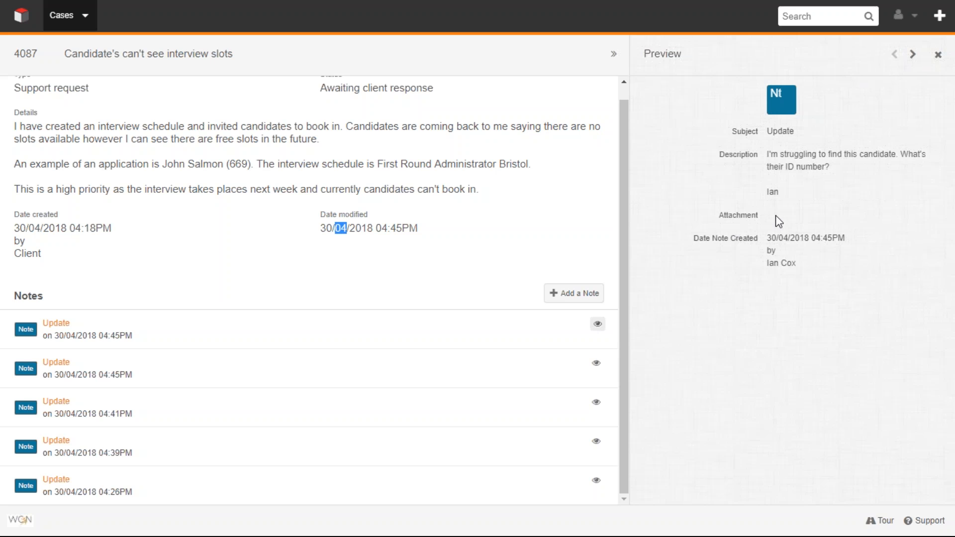
- Check the creation date and author of the two newest notes in the preview
left_click_drag(694, 239, 760, 237)
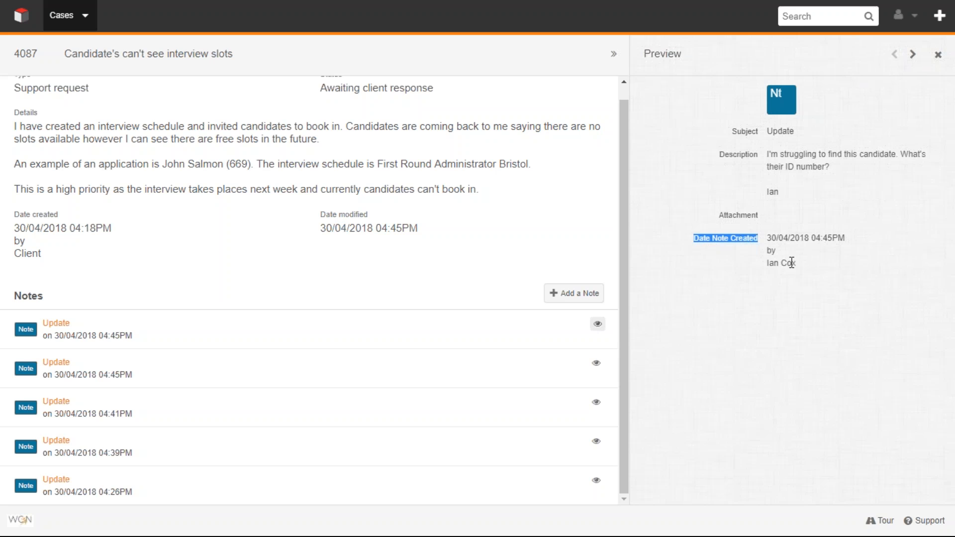
left_click_drag(767, 259, 801, 269)
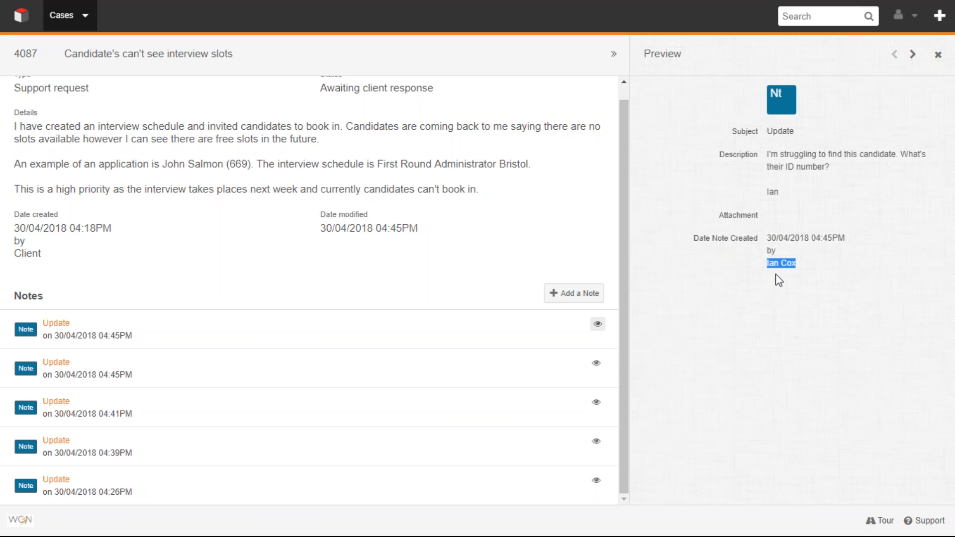
left_click(597, 363)
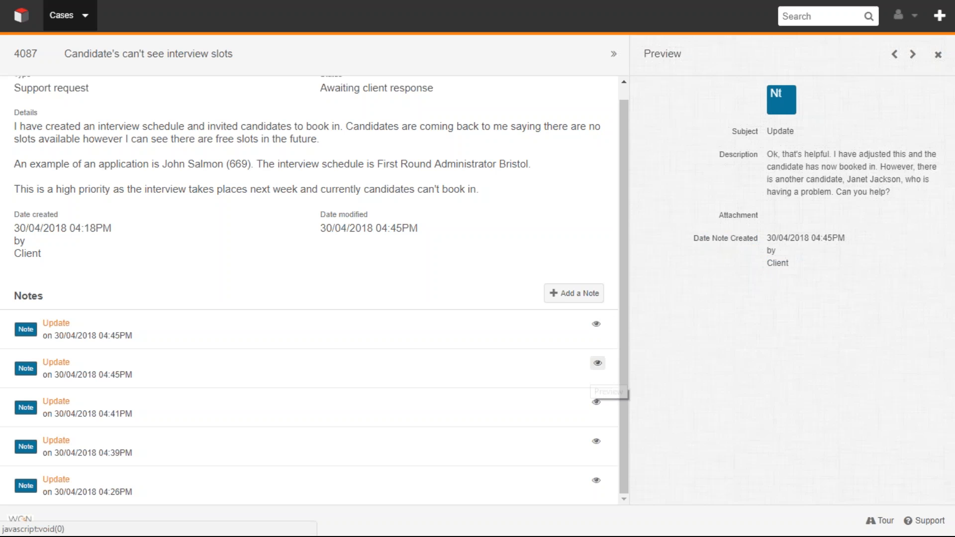
left_click_drag(767, 246, 791, 265)
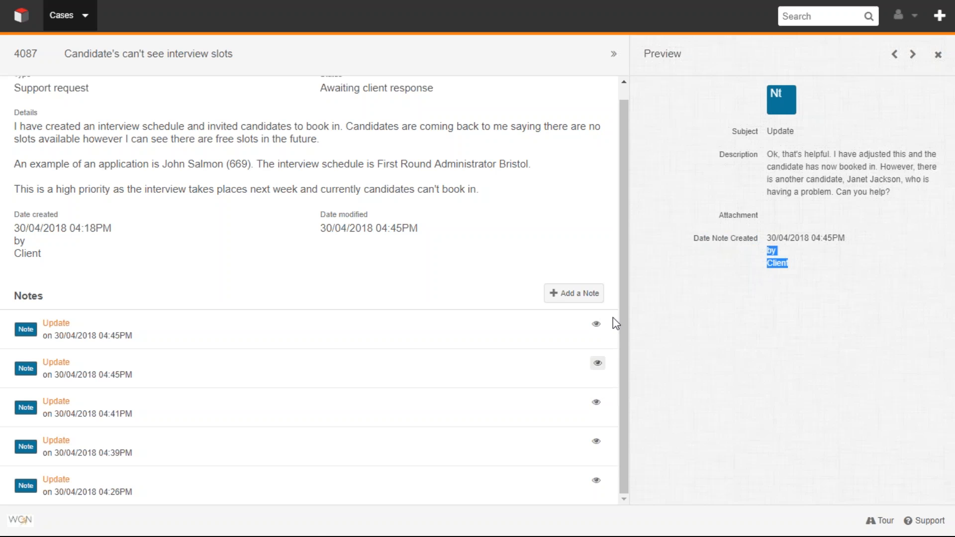
left_click(598, 324)
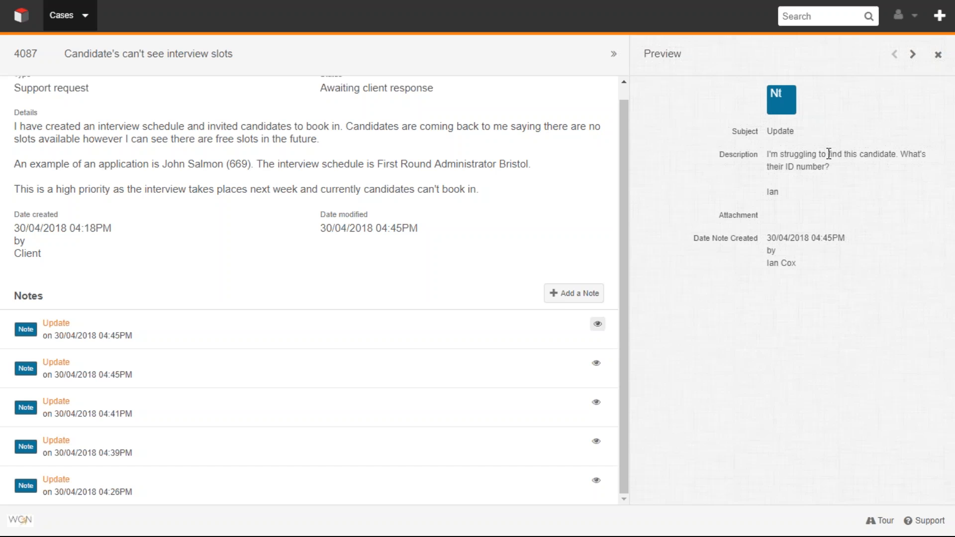
- Start a new note with the subject "Update" and a description greeting with "Hello," and suggesting to try the candidate's ID number
left_click(570, 301)
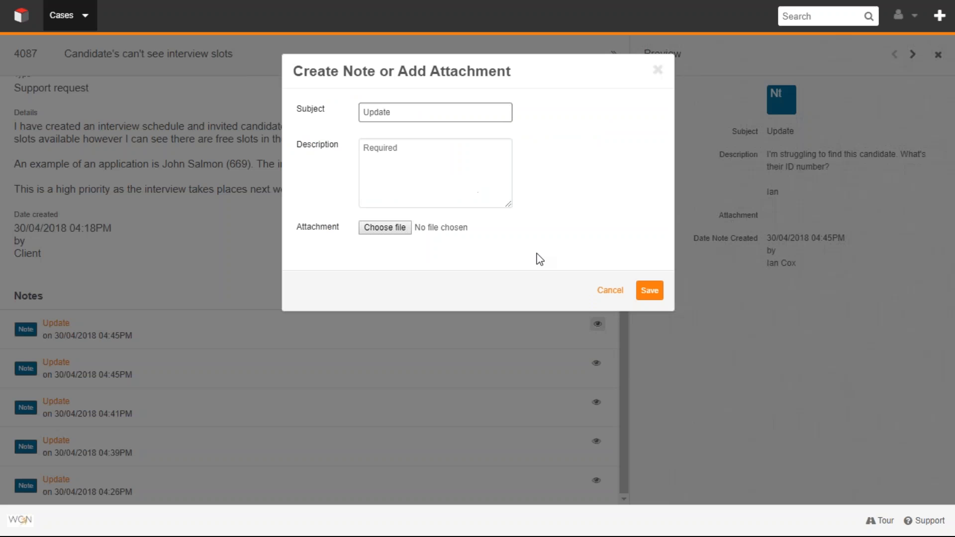
left_click(383, 114)
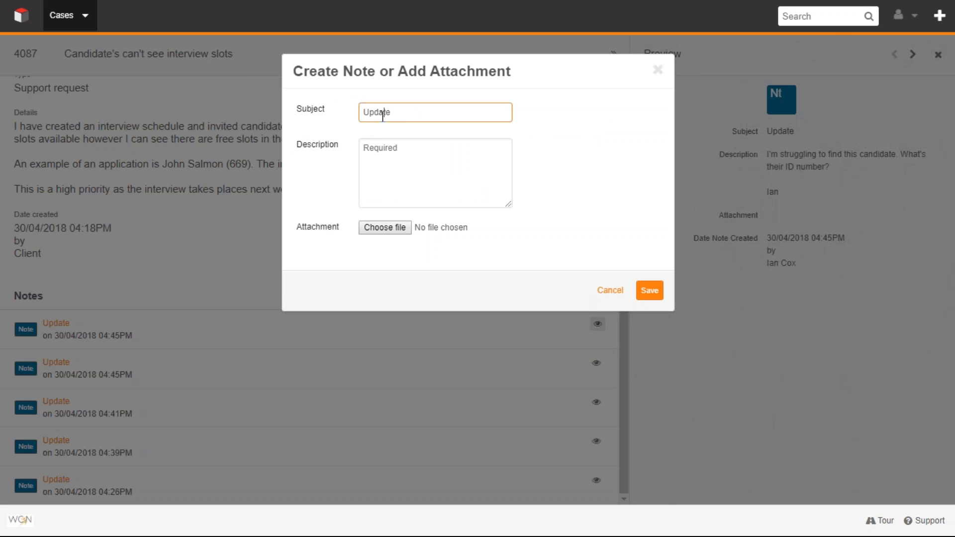
double_click(404, 111)
left_click(403, 112)
left_click(384, 154)
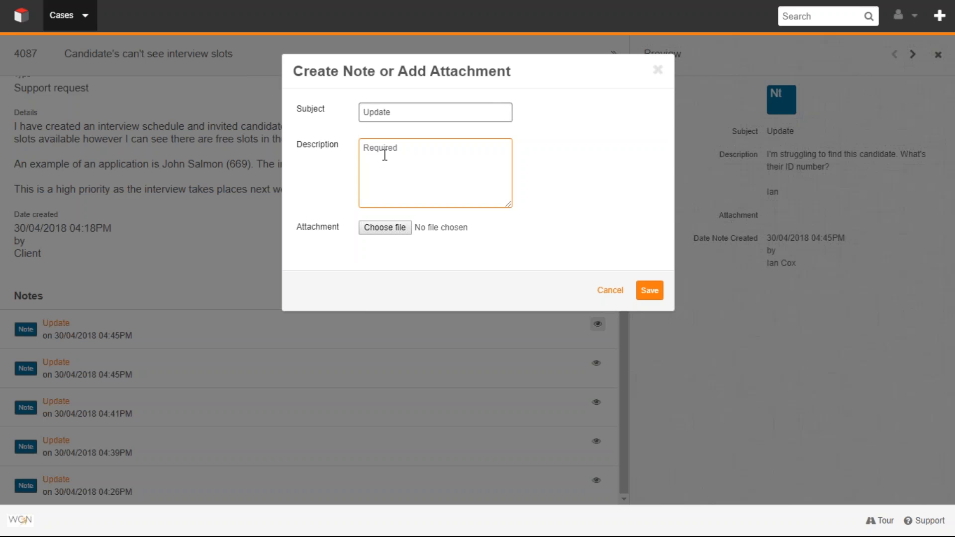
type("Hello,")
key("Return")
key("Return")
type("Try 555.")
- Close the note's description with "Thanks," and the sender's first name, and save the note without an attachment
key("Return")
key("Return")
type("Thanks,")
key("Return")
key("Return")
type("ain")
key("BackSpace")
key("BackSpace")
key("BackSpace")
type("Ian")
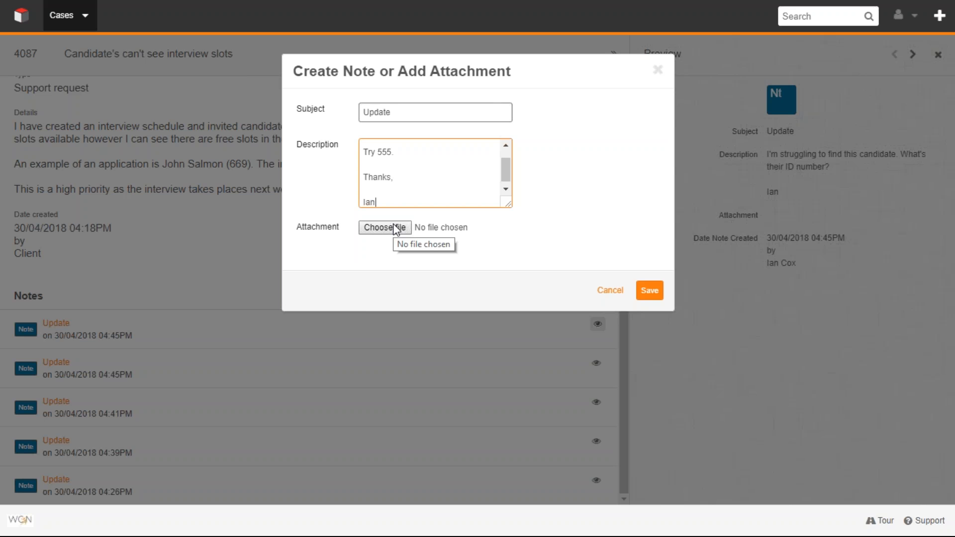
left_click(646, 298)
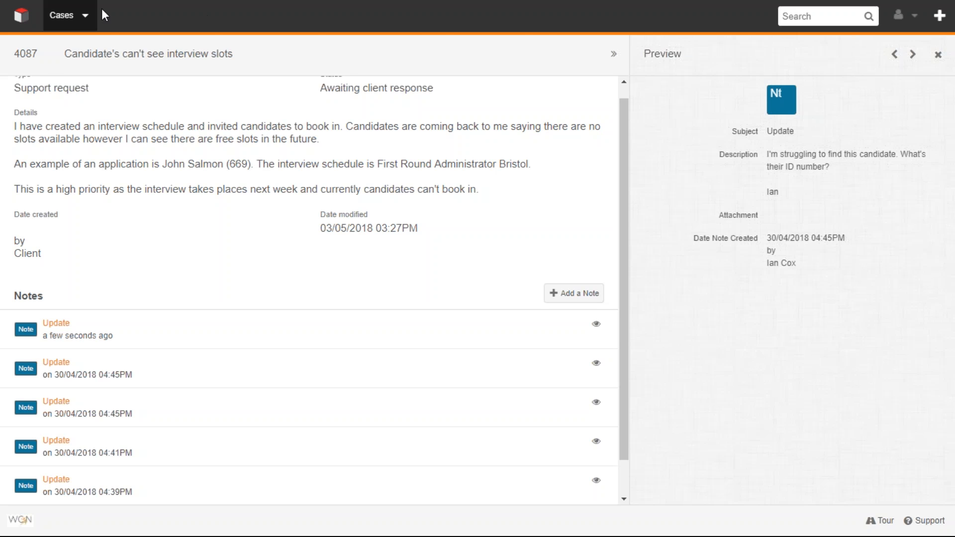
- Return to the home page's case list and look through the recently viewed cases
left_click(22, 15)
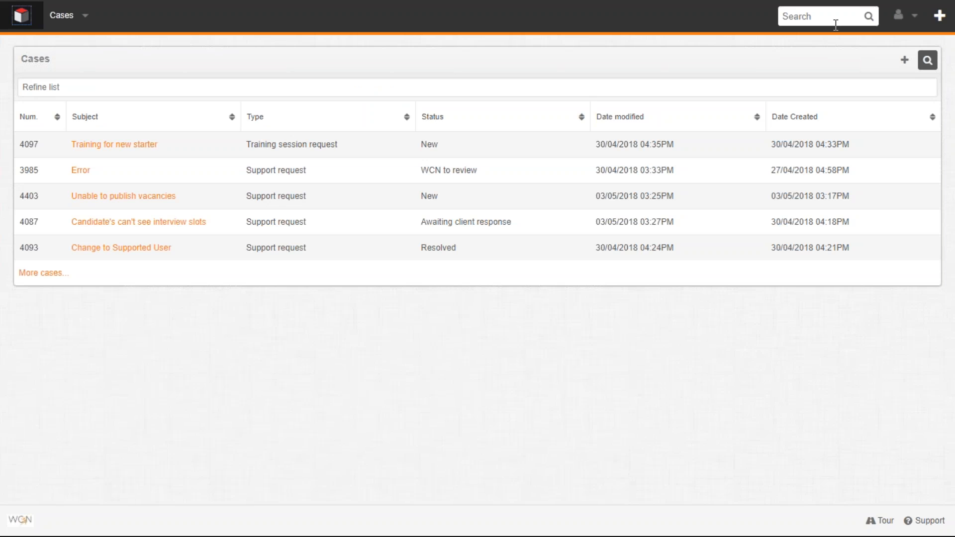
left_click(86, 17)
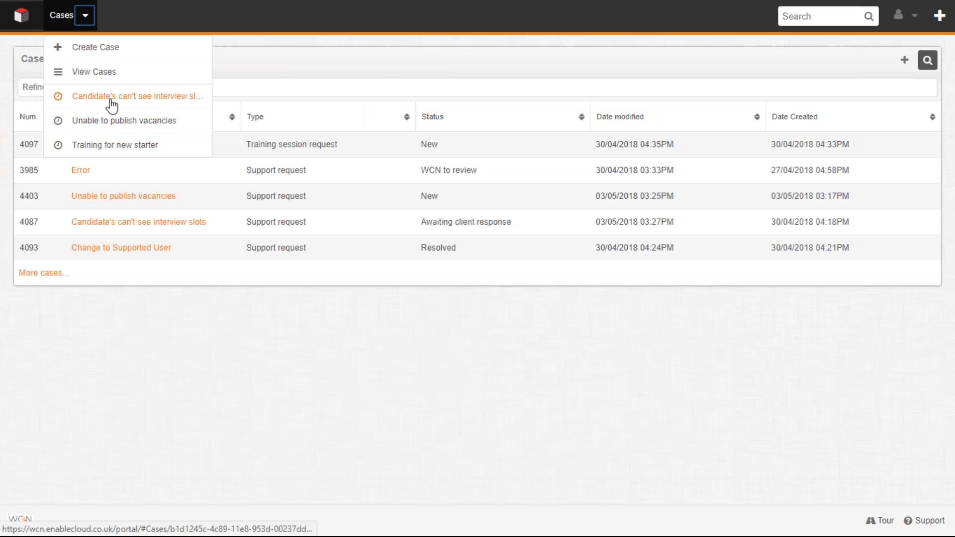
left_click(406, 16)
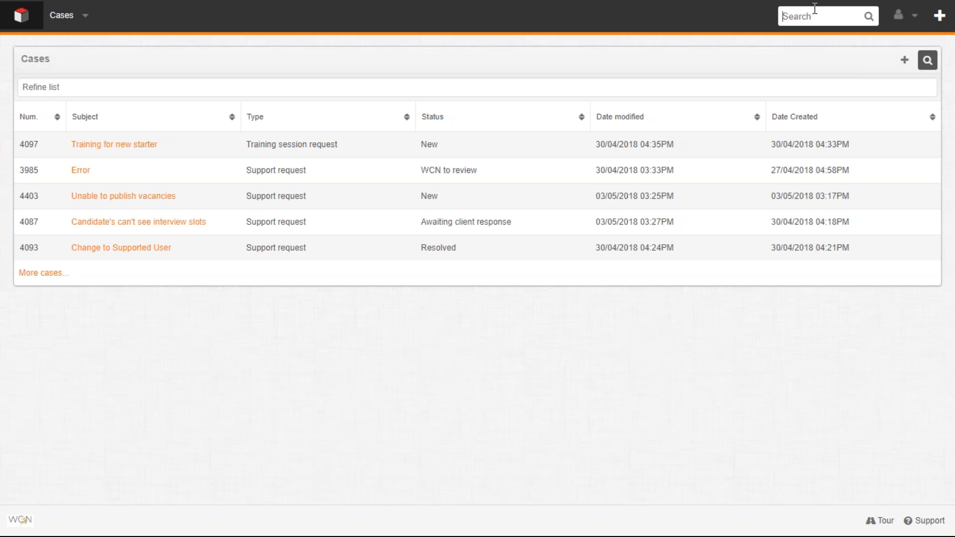
- Search the portal for "%interview", review the suggested cases, and clear the search
type("%interview")
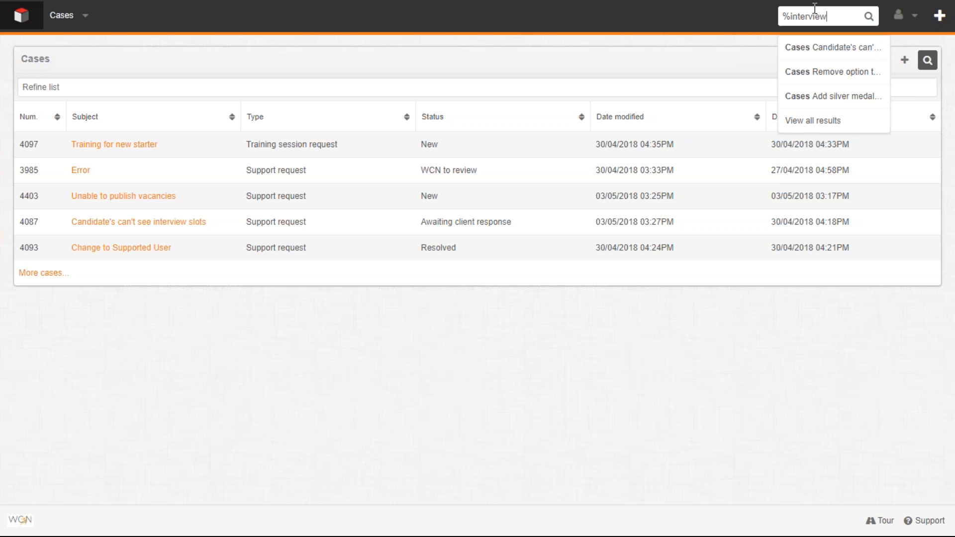
key("BackSpace")
key("BackSpace")
key("BackSpace")
key("BackSpace")
key("BackSpace")
key("BackSpace")
key("BackSpace")
key("BackSpace")
key("BackSpace")
key("BackSpace")
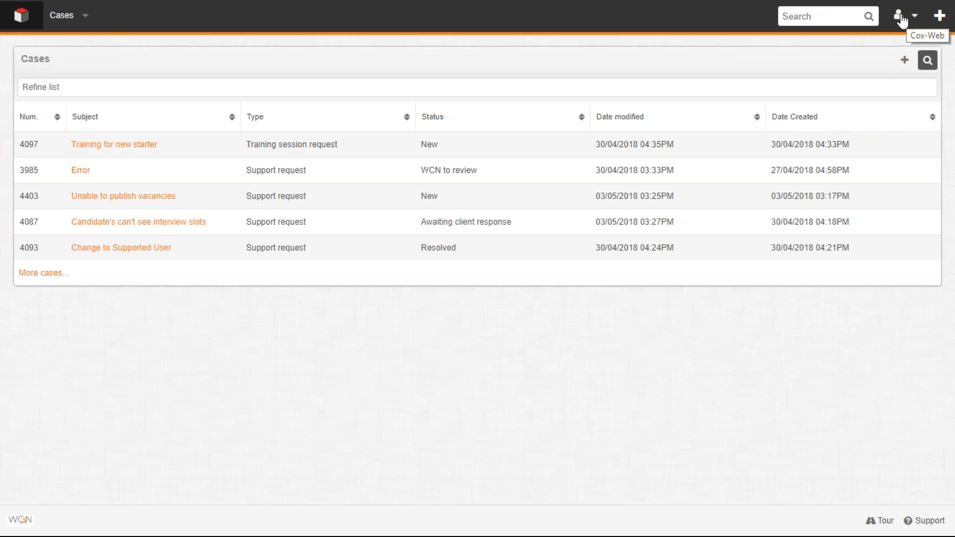
left_click(942, 19)
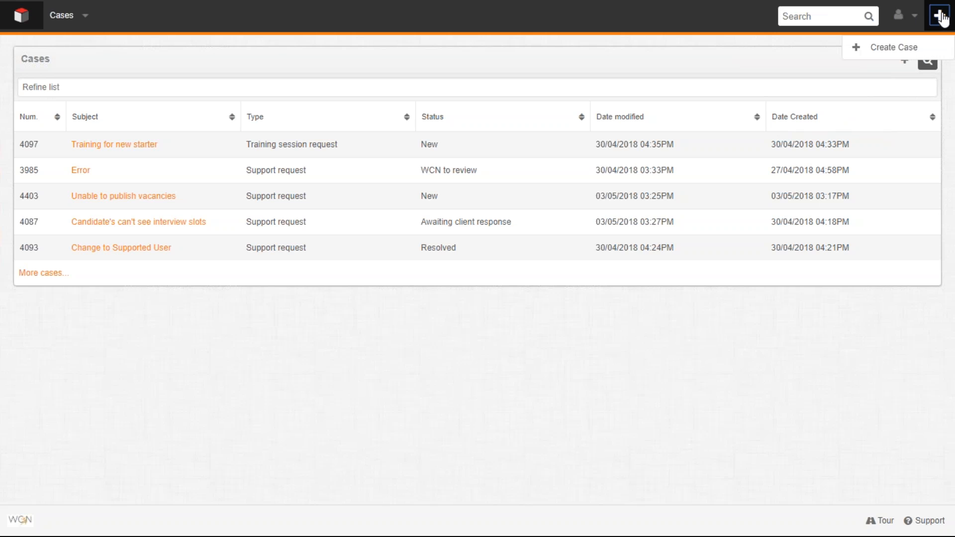
left_click(902, 50)
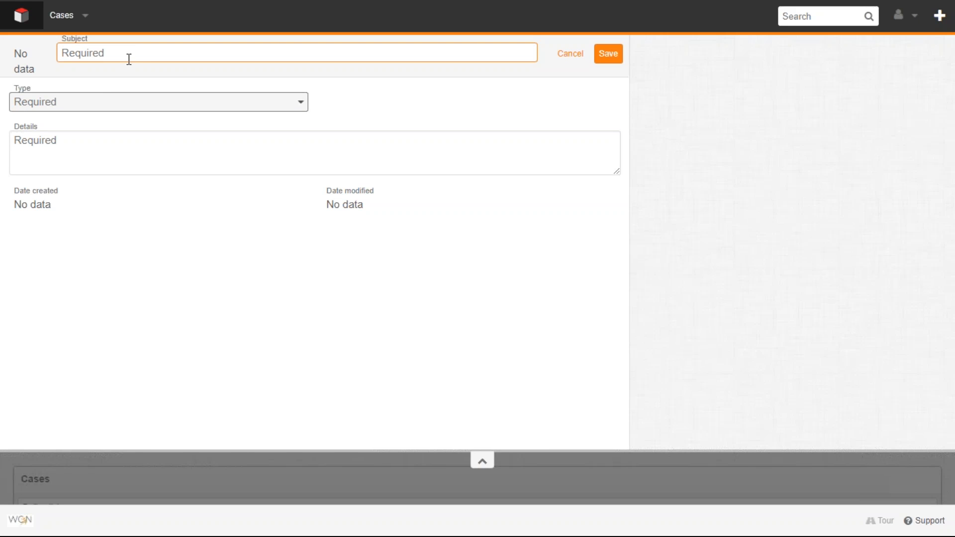
left_click(104, 97)
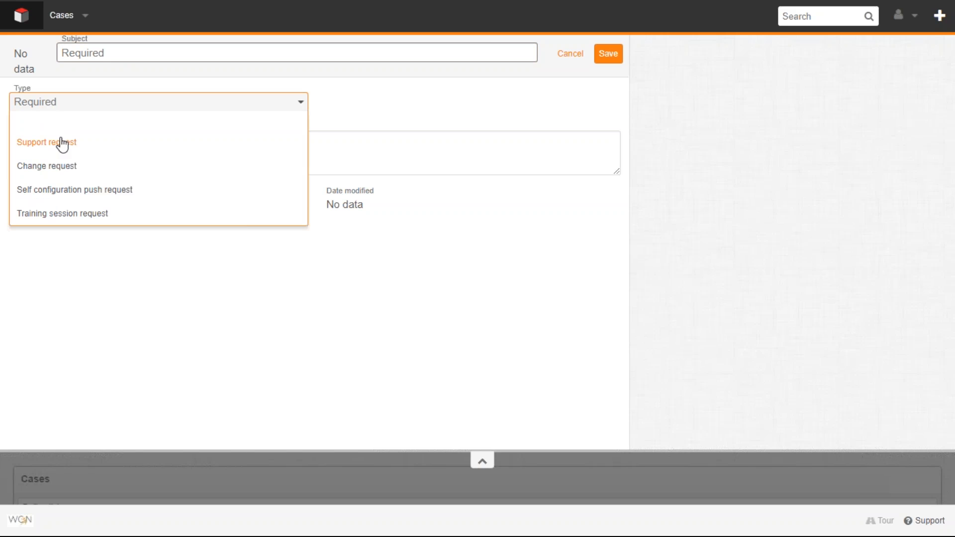
left_click(61, 145)
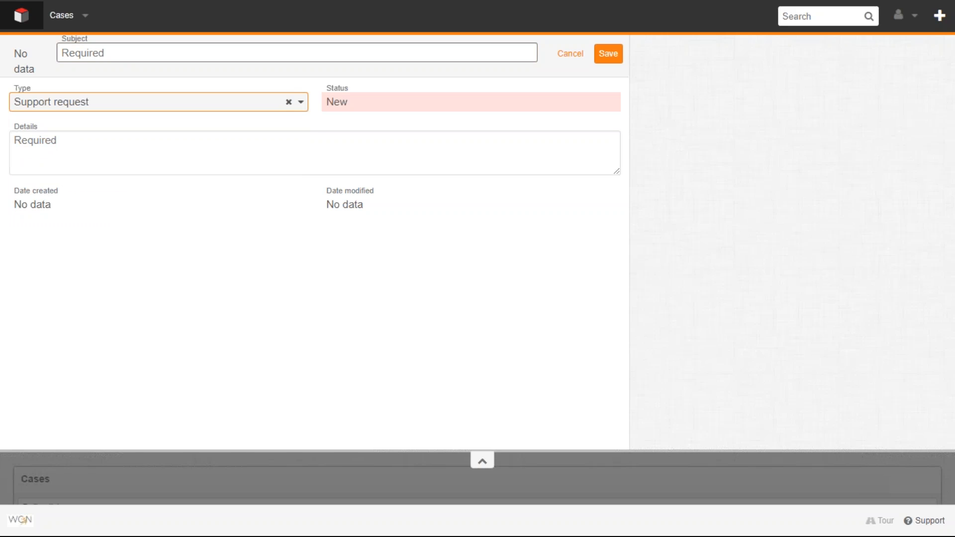
left_click(56, 142)
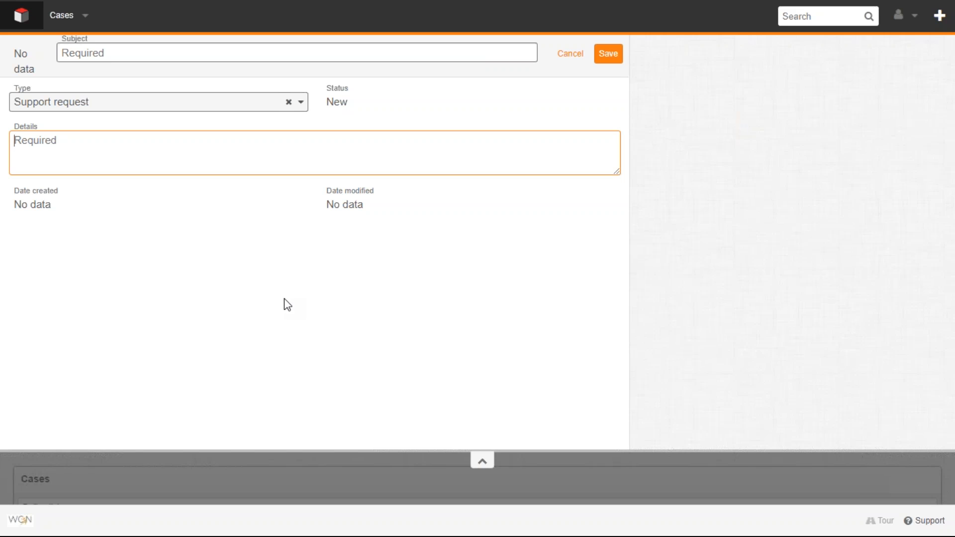
left_click(577, 59)
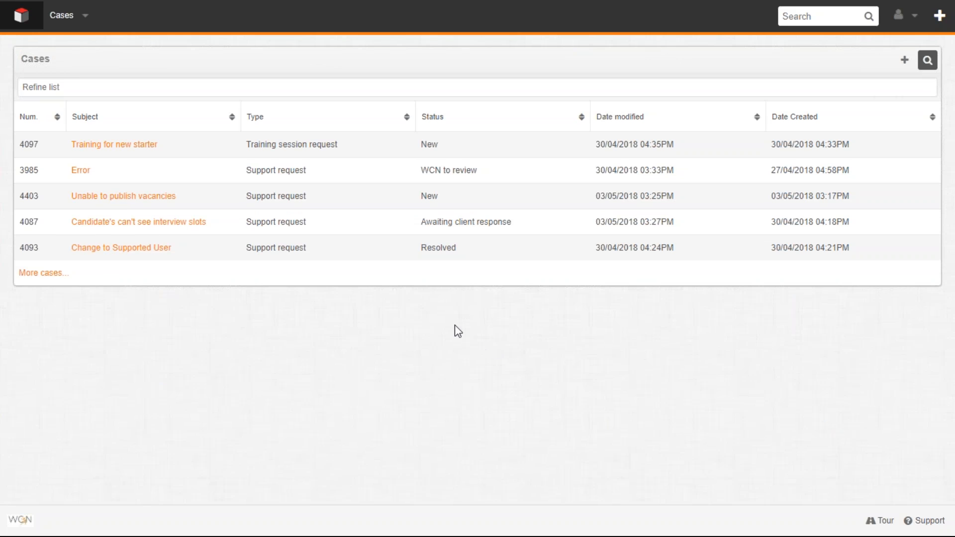
- Open the "Training for new starter" case, examine its details and notes, and return to the home page
left_click(154, 84)
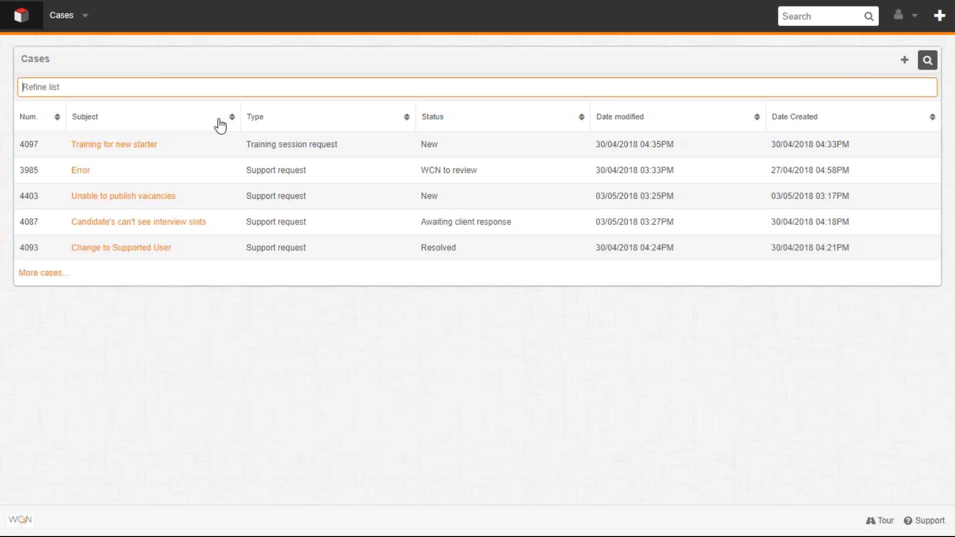
left_click(127, 145)
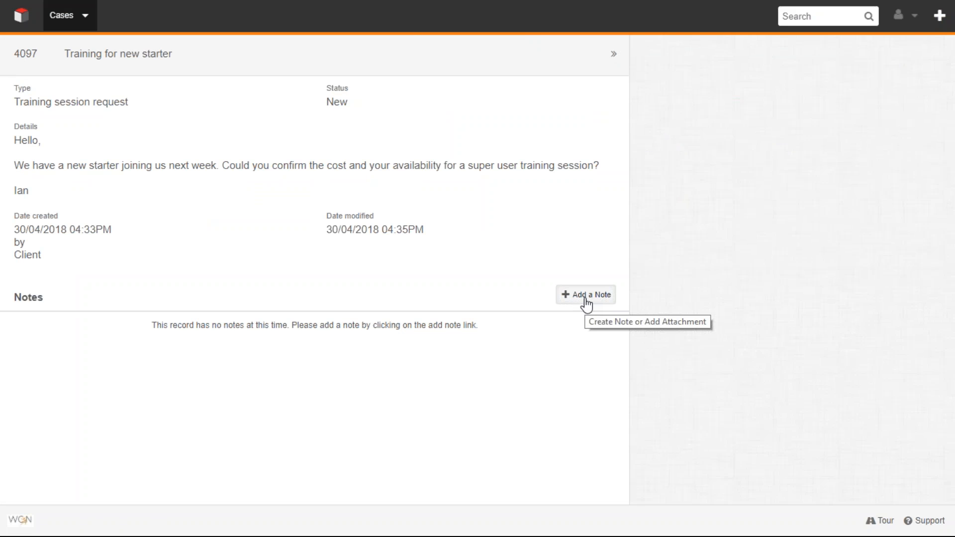
left_click(22, 15)
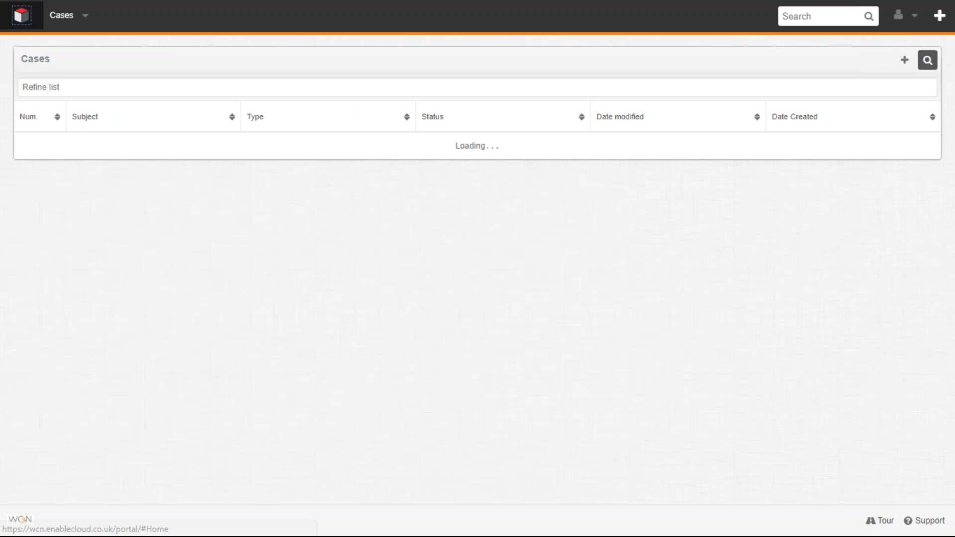